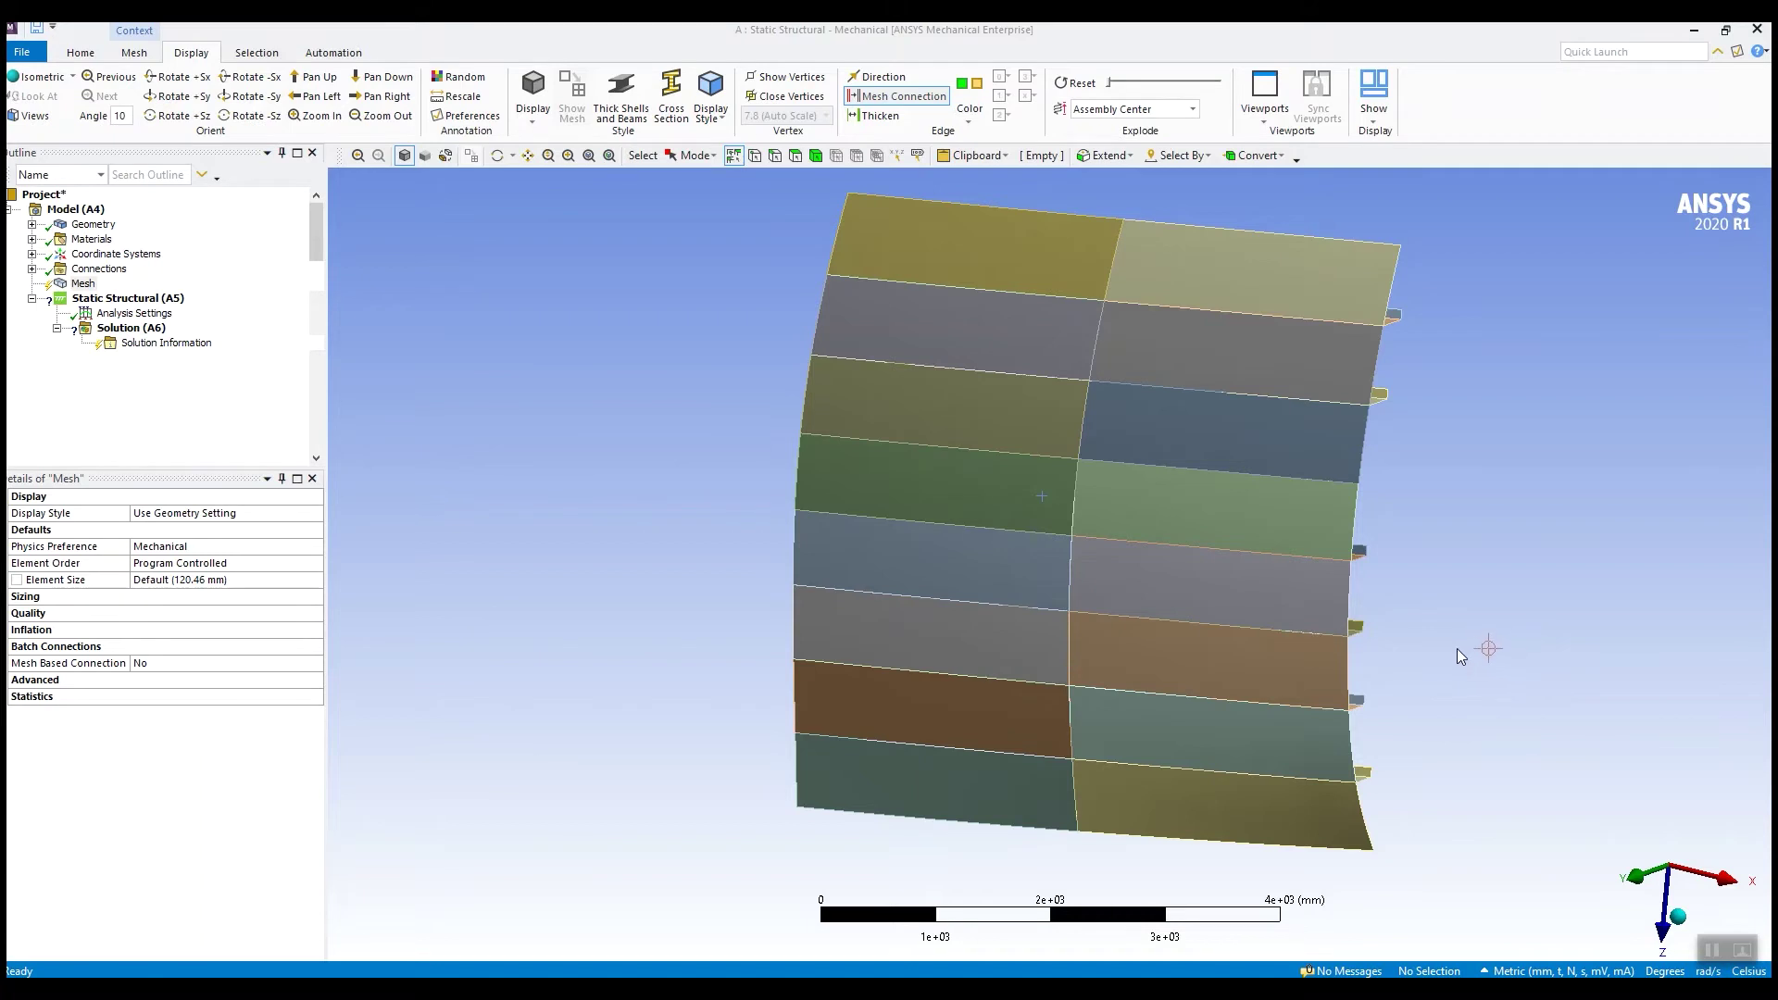
Step: Orbit the stiffened curved panel between edge-on and front views to inspect its stiffeners
{"action": "middle_click_drag", "start_coordinate": [1398, 652], "coordinate": [1414, 402]}
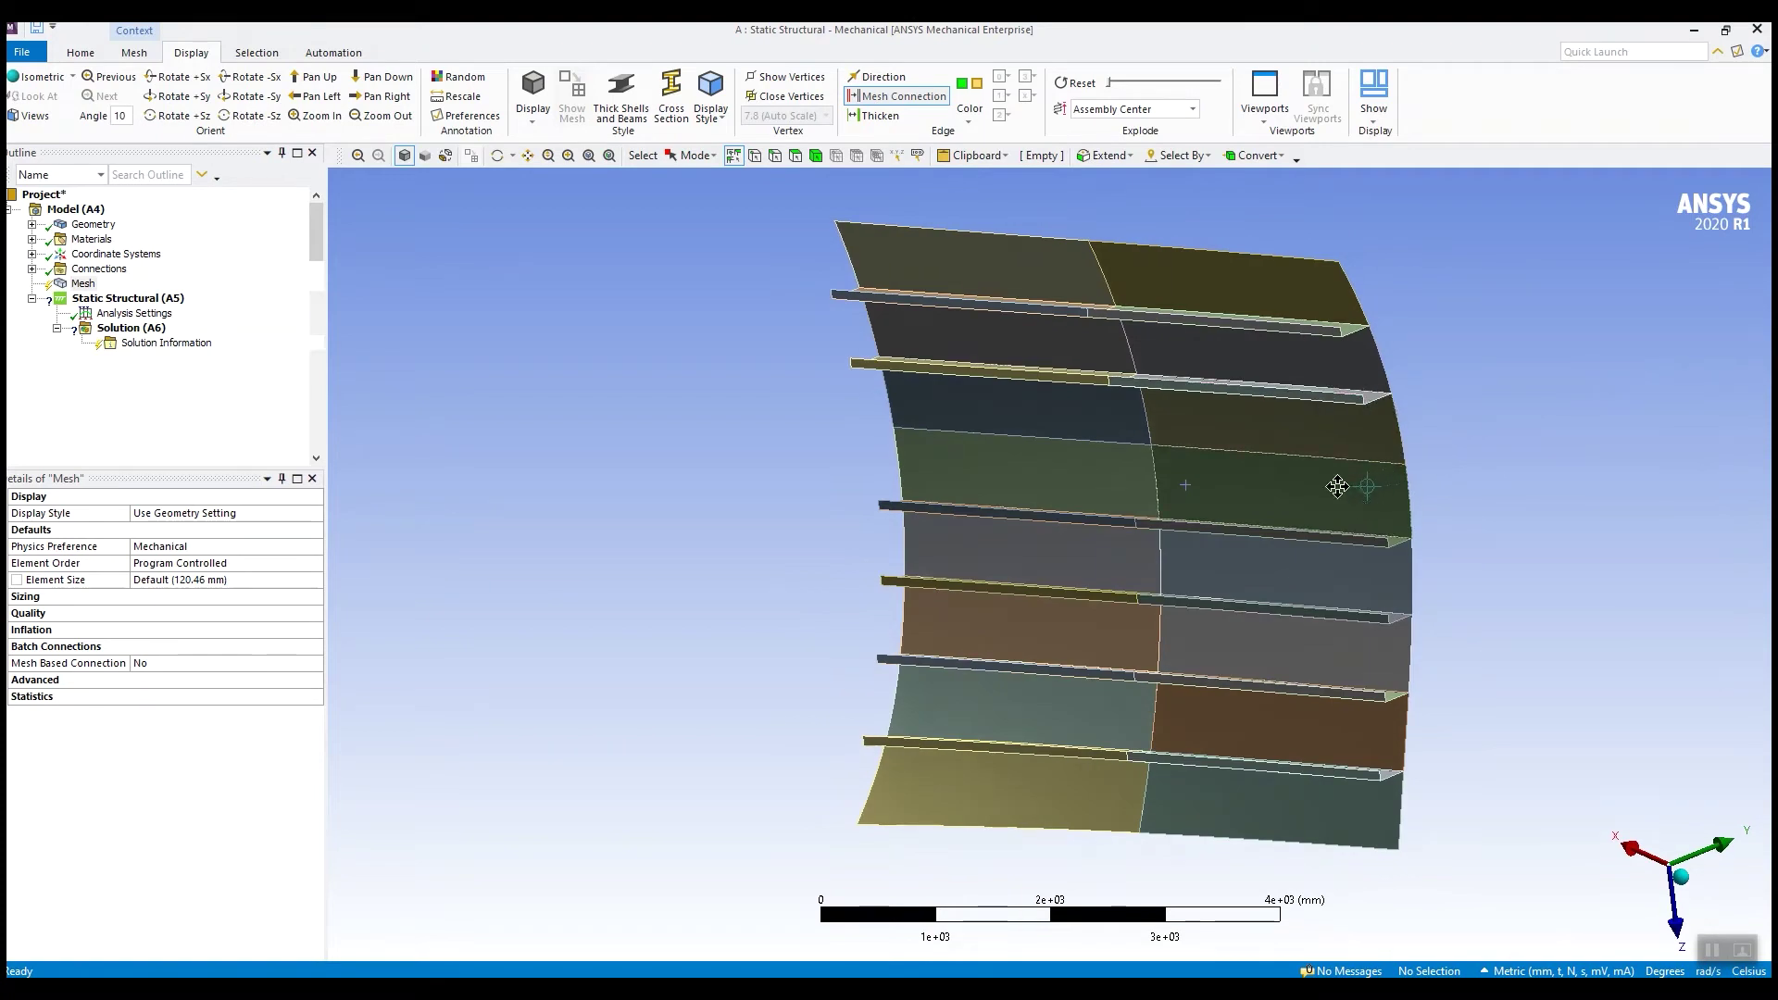
{"action": "middle_click_drag", "start_coordinate": [1337, 486], "coordinate": [1093, 476]}
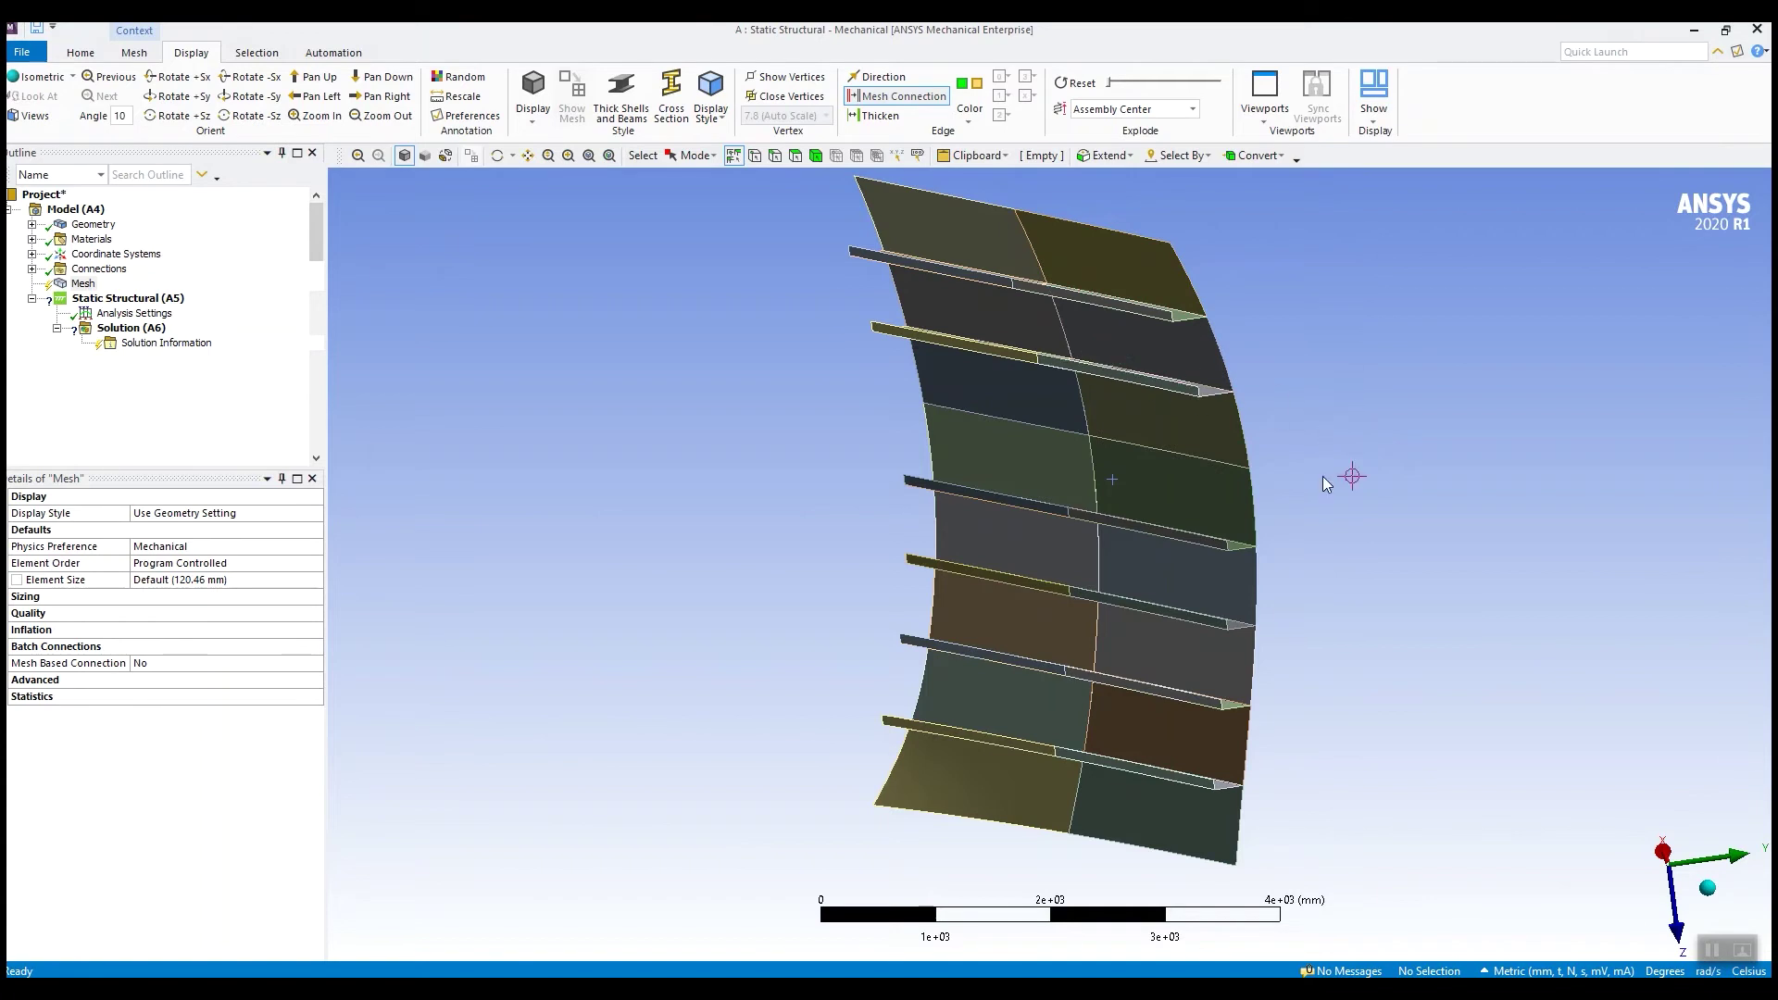
{"action": "left_click_drag", "start_coordinate": [1313, 486], "coordinate": [1125, 480]}
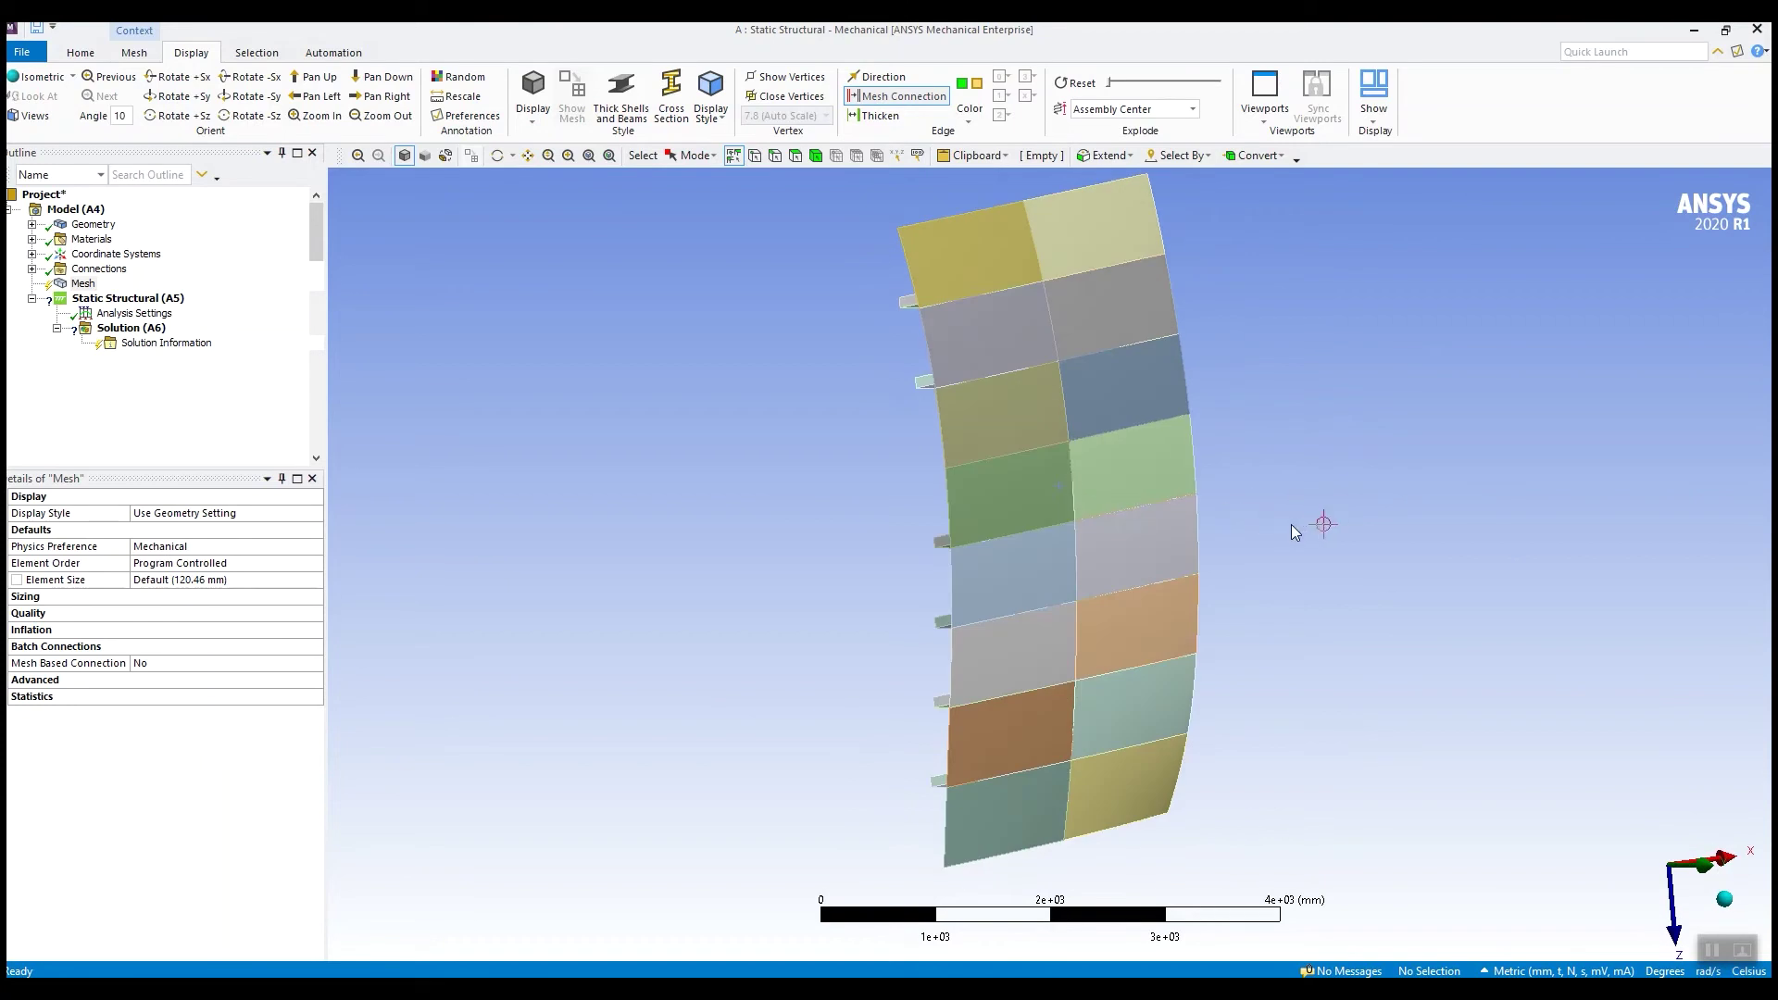
{"action": "mouse_move", "coordinate": [1262, 504]}
{"action": "left_mouse_down"}
{"action": "mouse_move", "coordinate": [1608, 509]}
{"action": "mouse_move", "coordinate": [1554, 491]}
{"action": "left_mouse_up"}
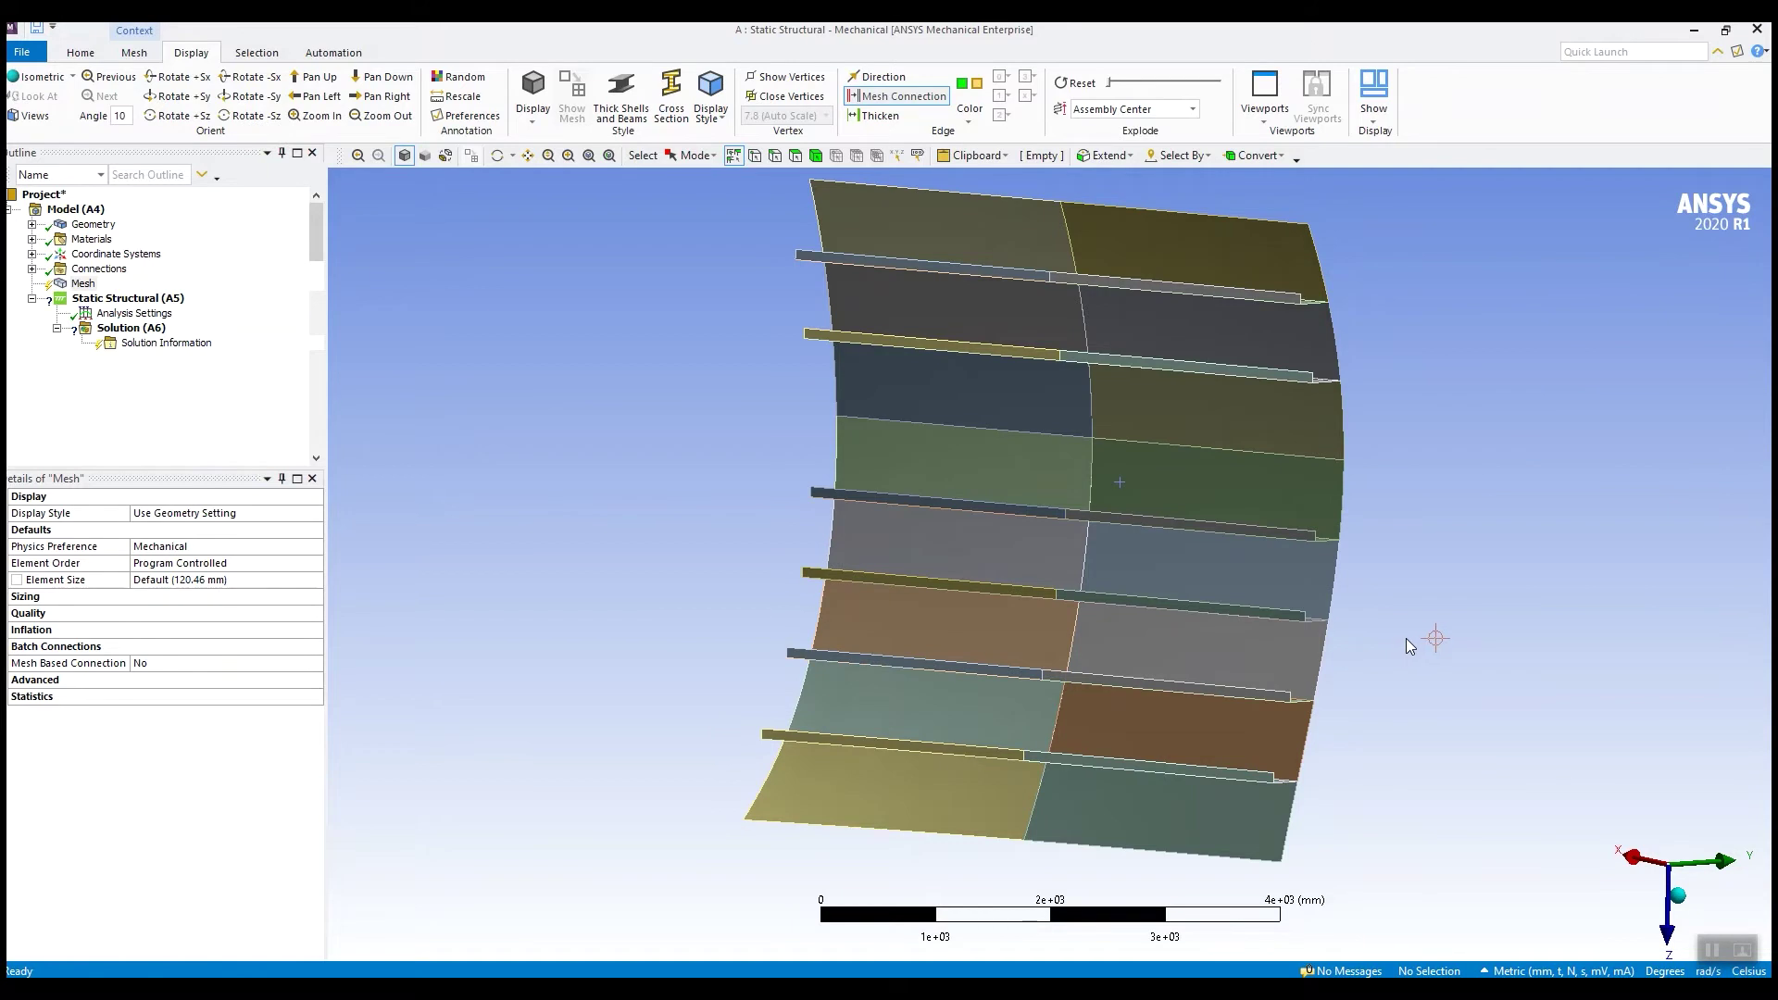
{"action": "left_click_drag", "start_coordinate": [1403, 620], "coordinate": [831, 567]}
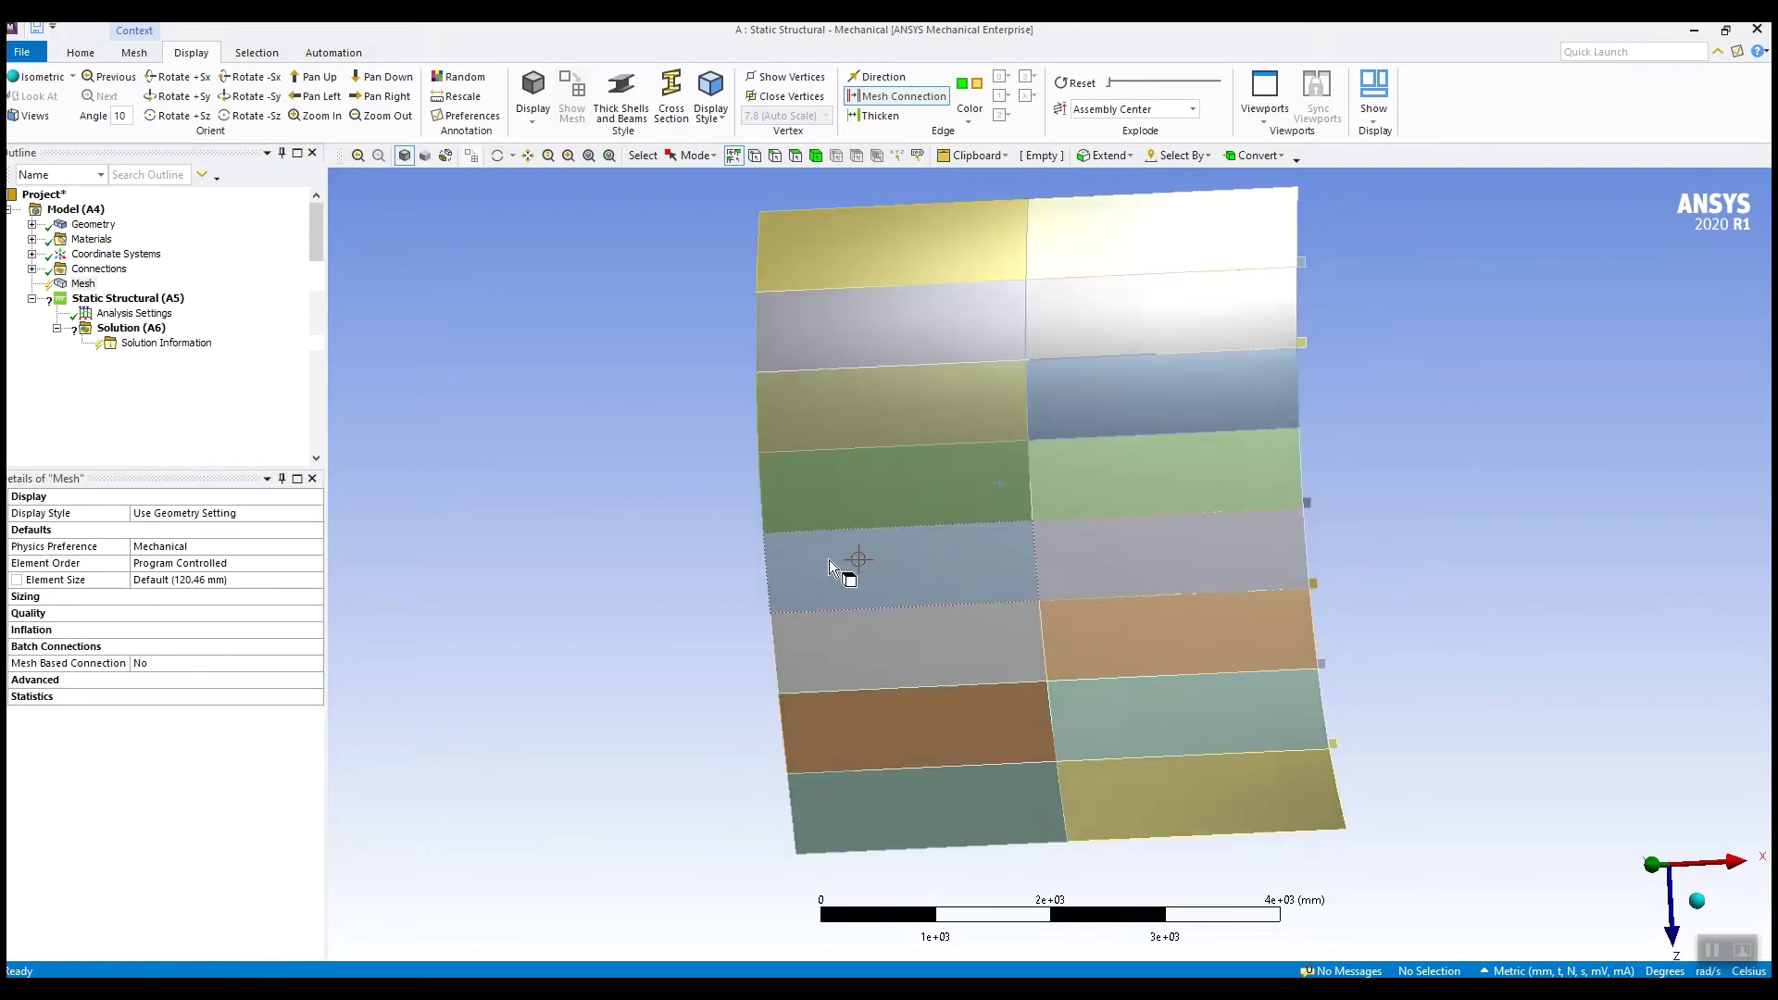
{"action": "left_click_drag", "start_coordinate": [1100, 492], "coordinate": [948, 509]}
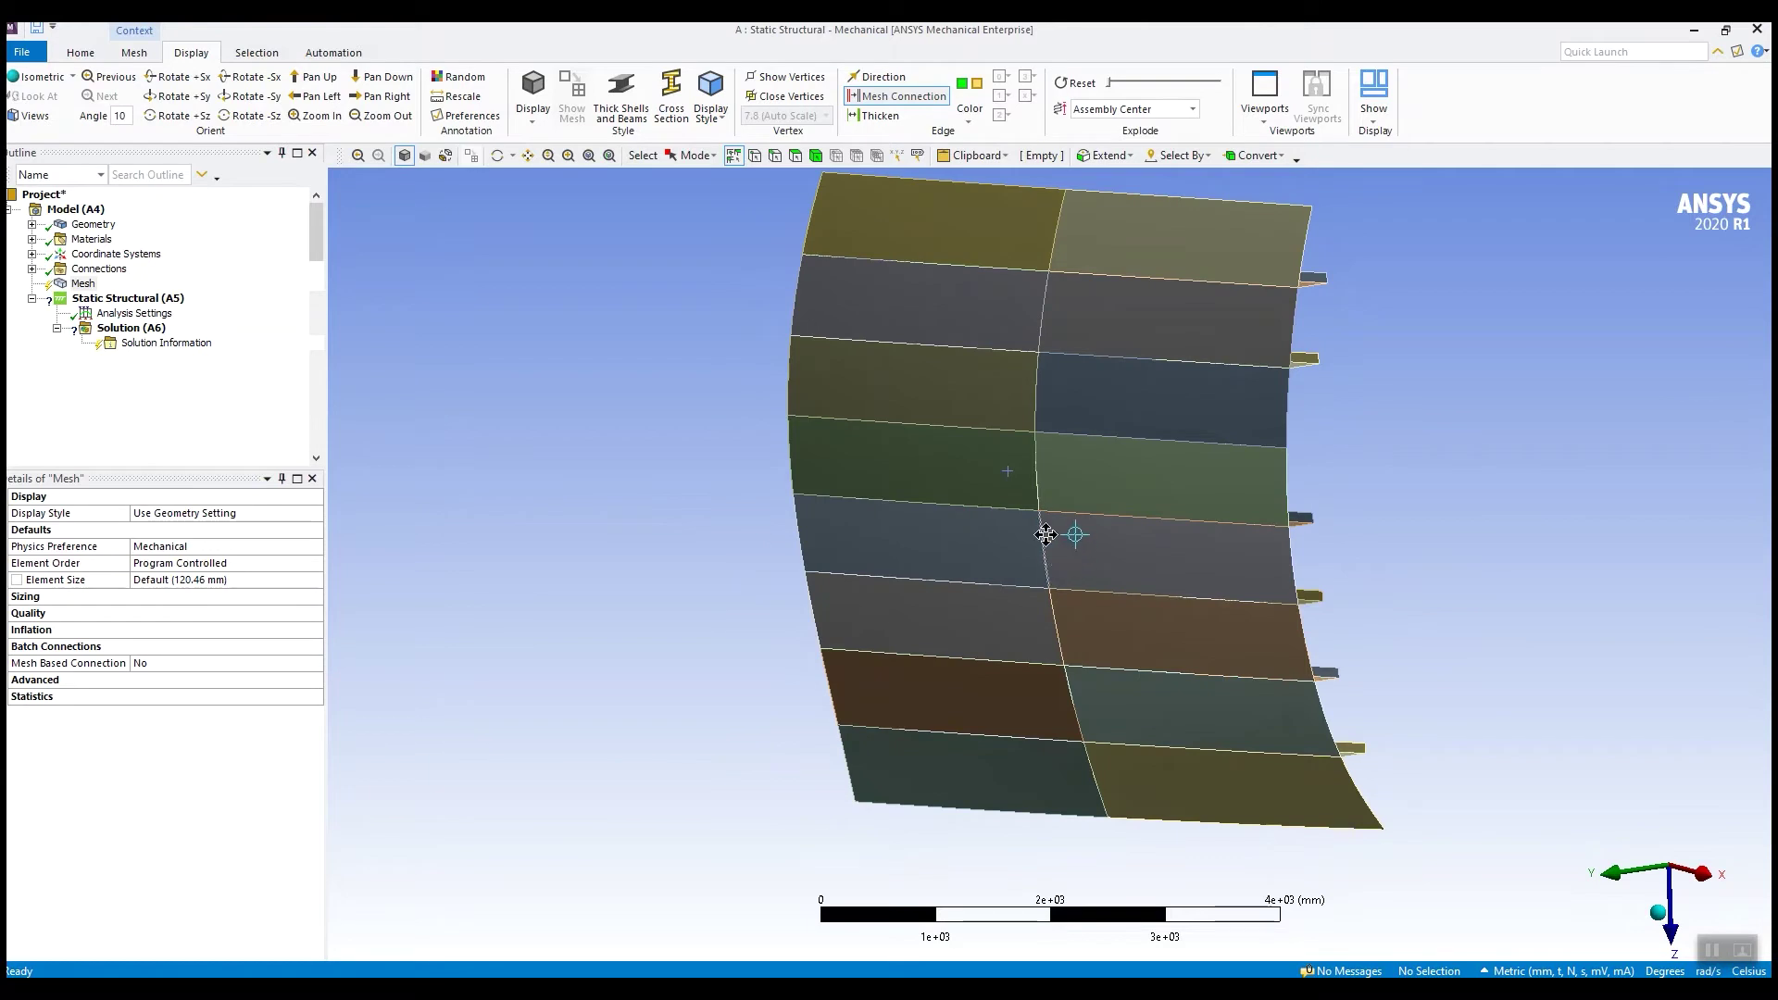
Step: Pan and orbit the panel to show its curvature and stiffeners from other angles
{"action": "middle_click_drag", "start_coordinate": [1052, 548], "coordinate": [941, 548], "text": "ctrl"}
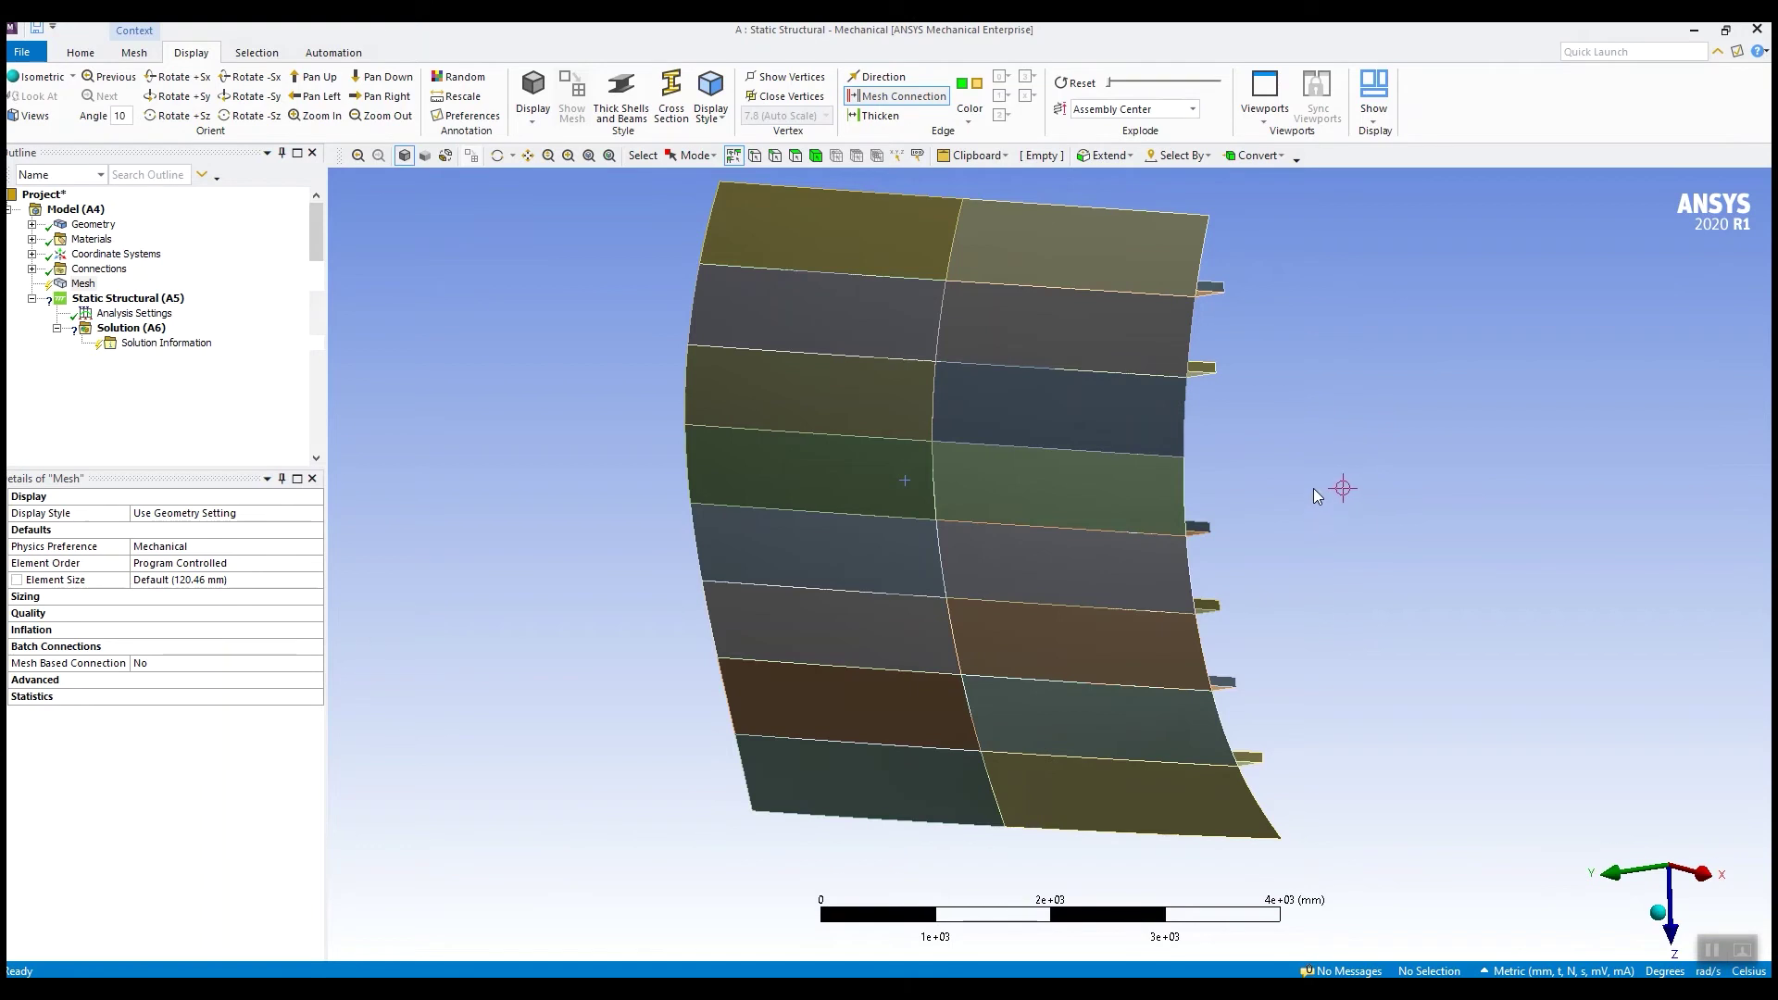
{"action": "middle_click_drag", "start_coordinate": [1097, 497], "coordinate": [1058, 522], "text": "ctrl"}
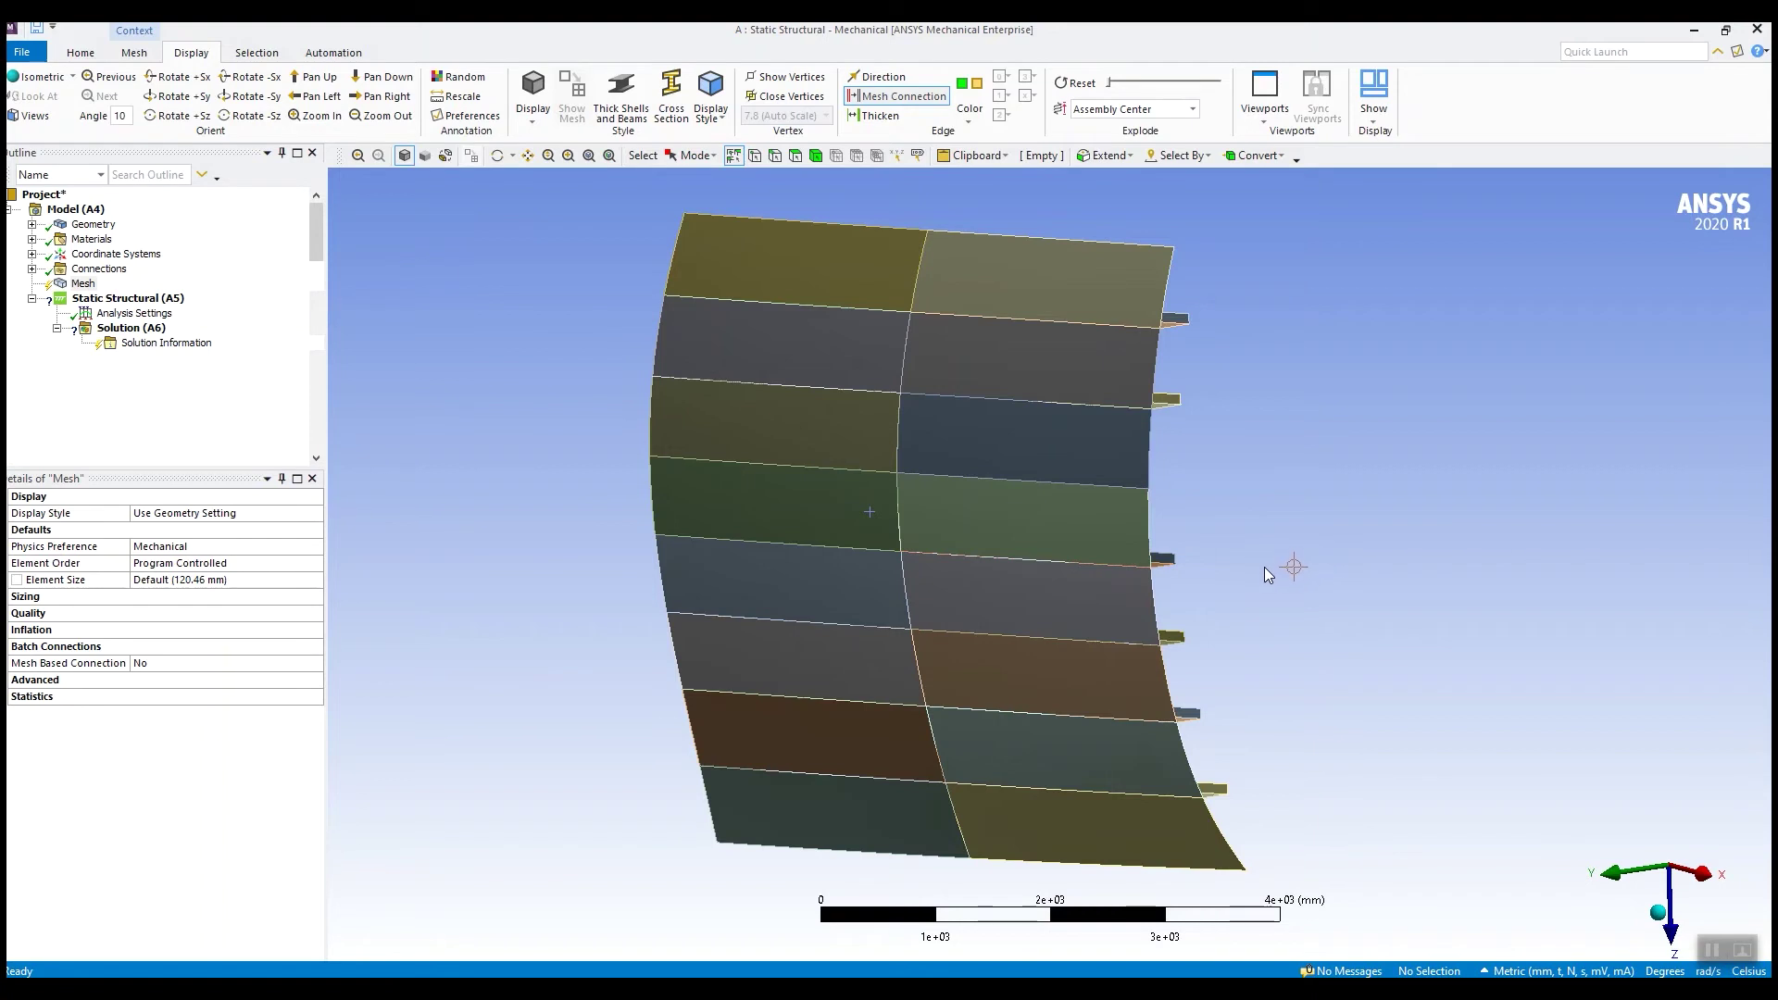
{"action": "middle_click_drag", "start_coordinate": [962, 436], "coordinate": [377, 390]}
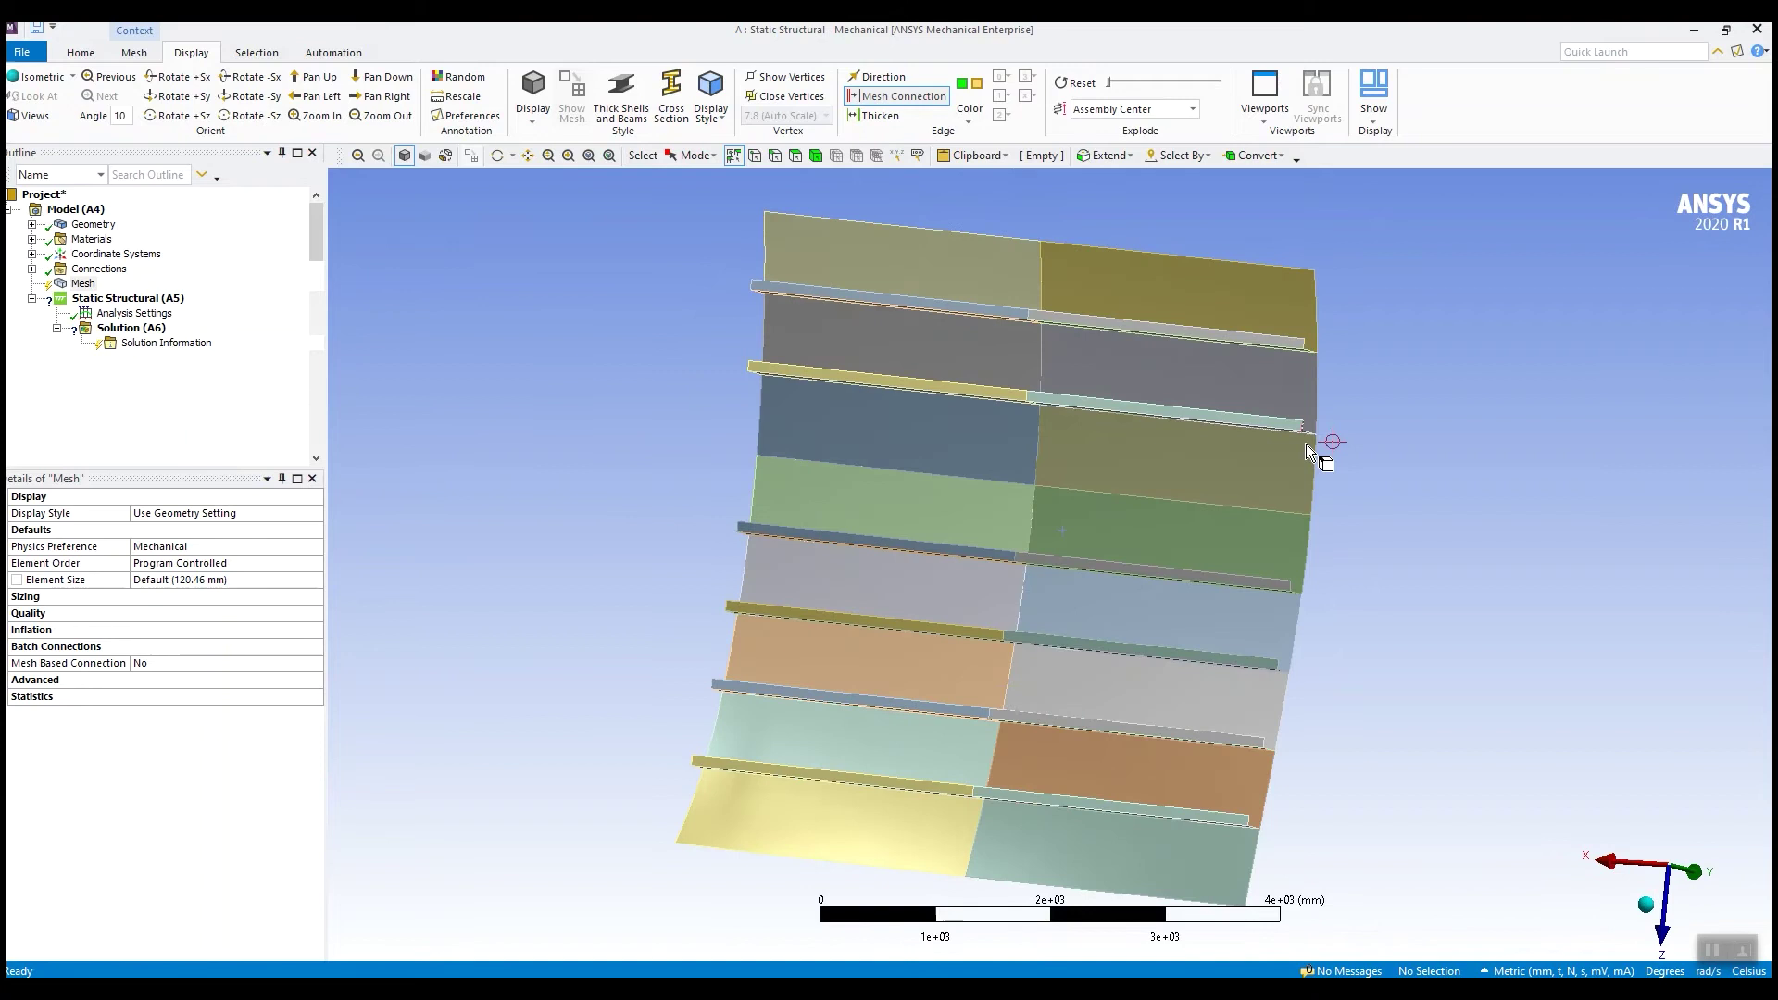
{"action": "middle_click_drag", "start_coordinate": [1321, 444], "coordinate": [1204, 502]}
{"action": "middle_click_drag", "start_coordinate": [1383, 486], "coordinate": [1282, 474], "text": "ctrl"}
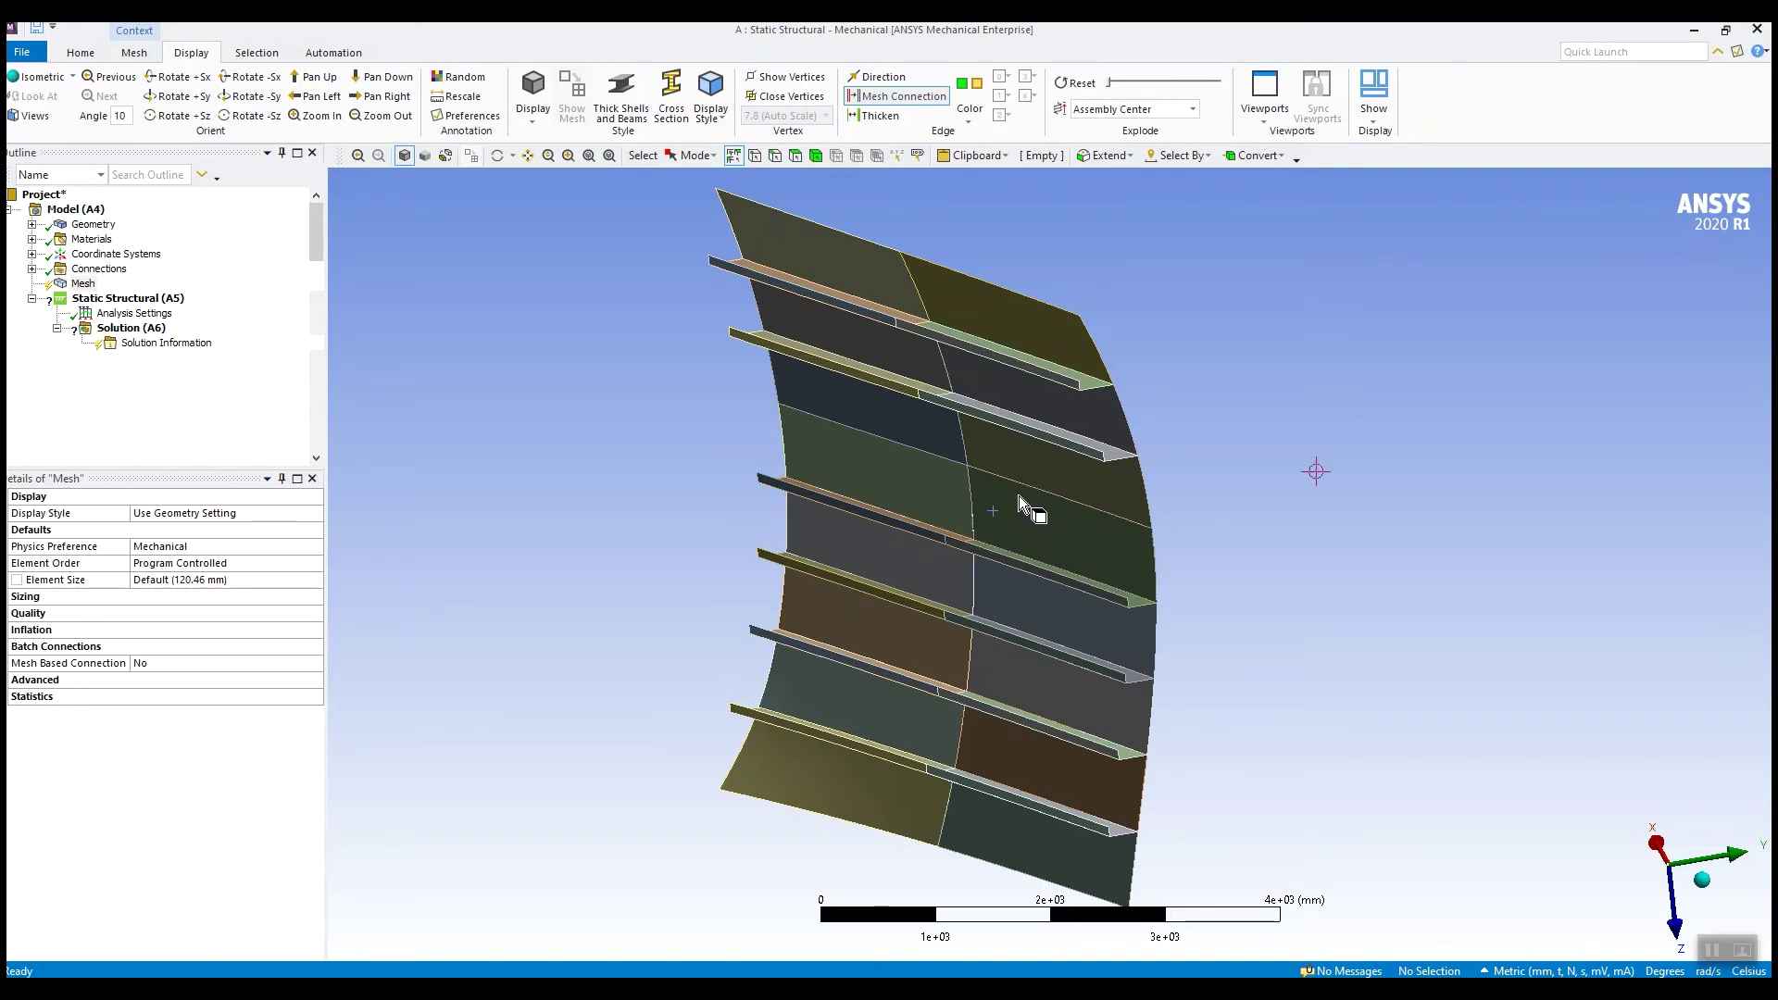
{"action": "mouse_move", "coordinate": [1032, 504]}
{"action": "middle_mouse_down"}
{"action": "mouse_move", "coordinate": [1016, 497]}
{"action": "mouse_move", "coordinate": [1060, 497]}
{"action": "middle_mouse_up"}
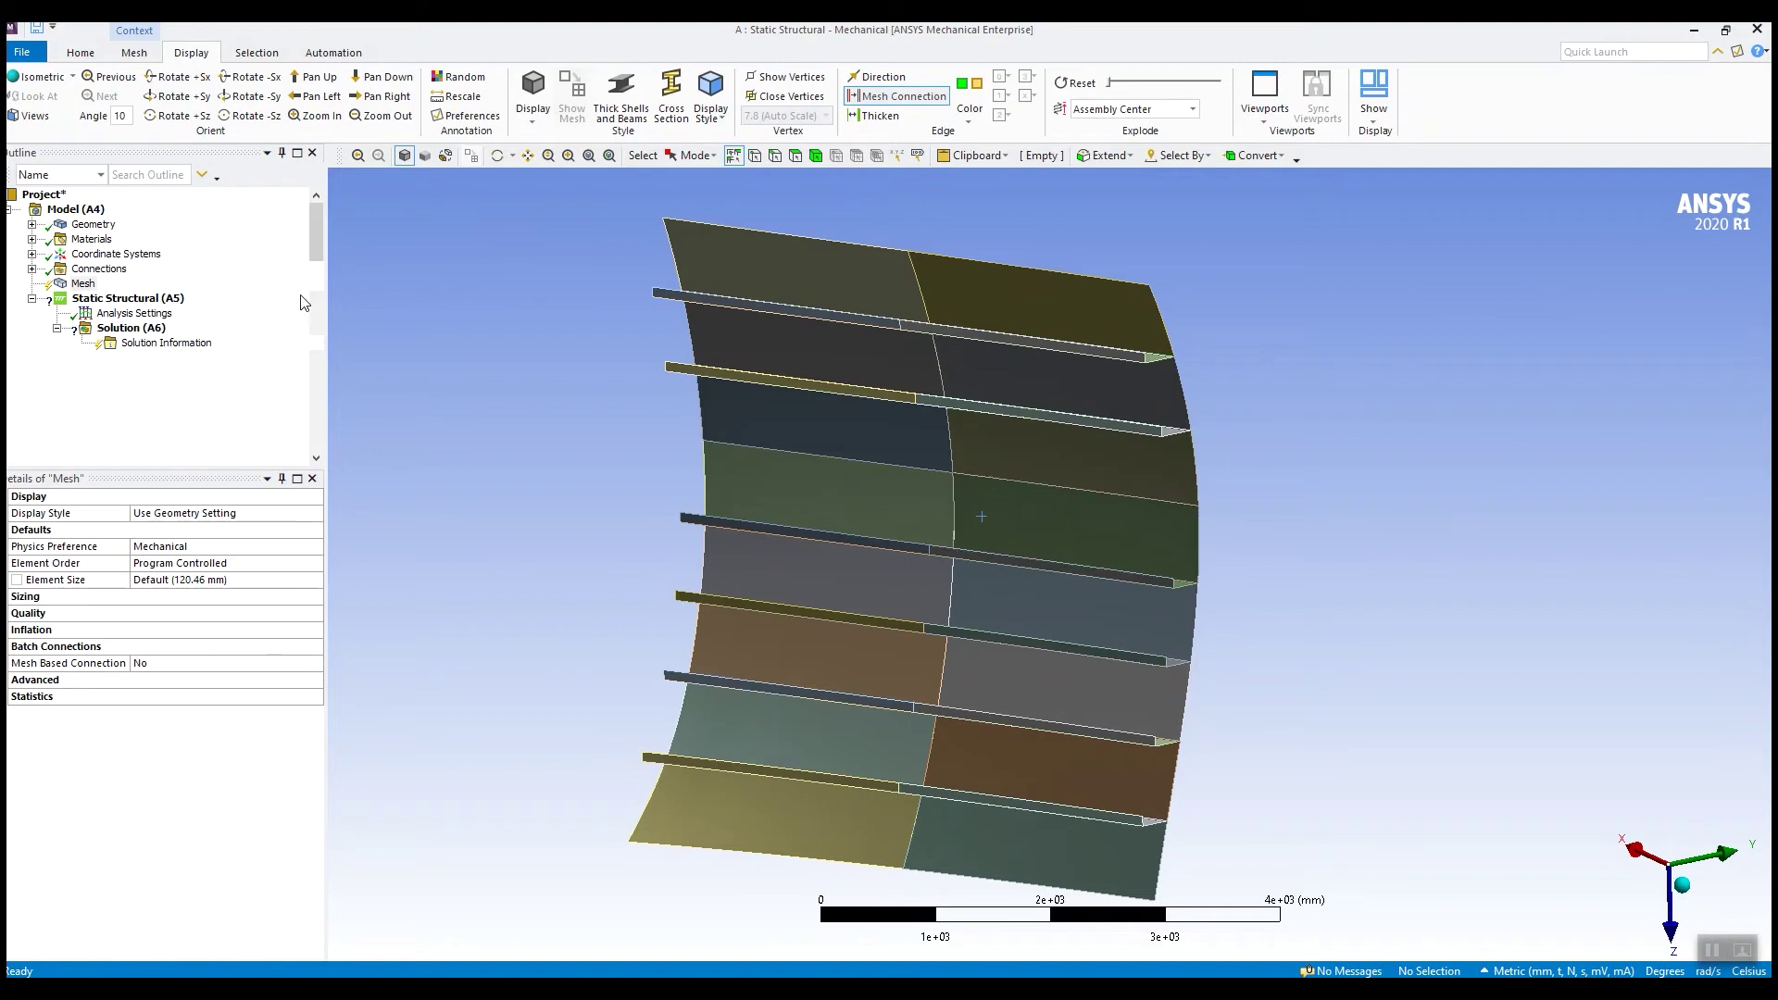
Step: Browse the Mesh item's Insert options and close them without adding any mesh control
{"action": "left_click", "coordinate": [81, 286]}
{"action": "right_click", "coordinate": [81, 287]}
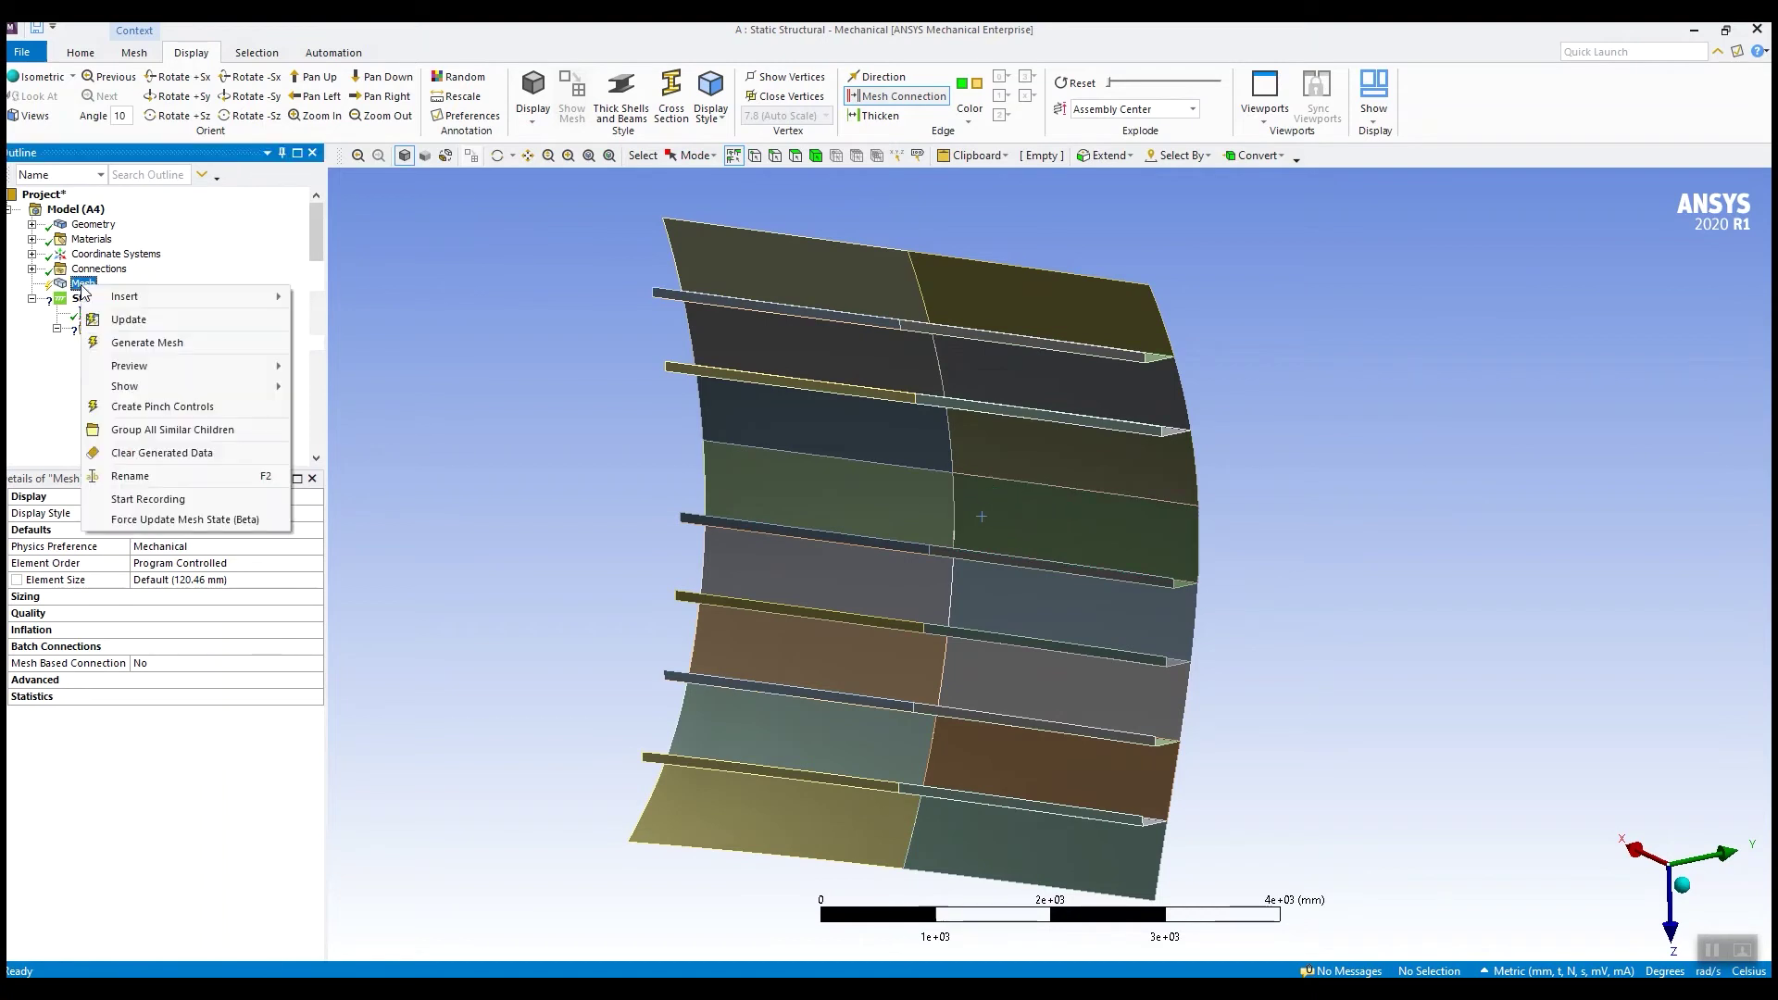
{"action": "mouse_move", "coordinate": [158, 304]}
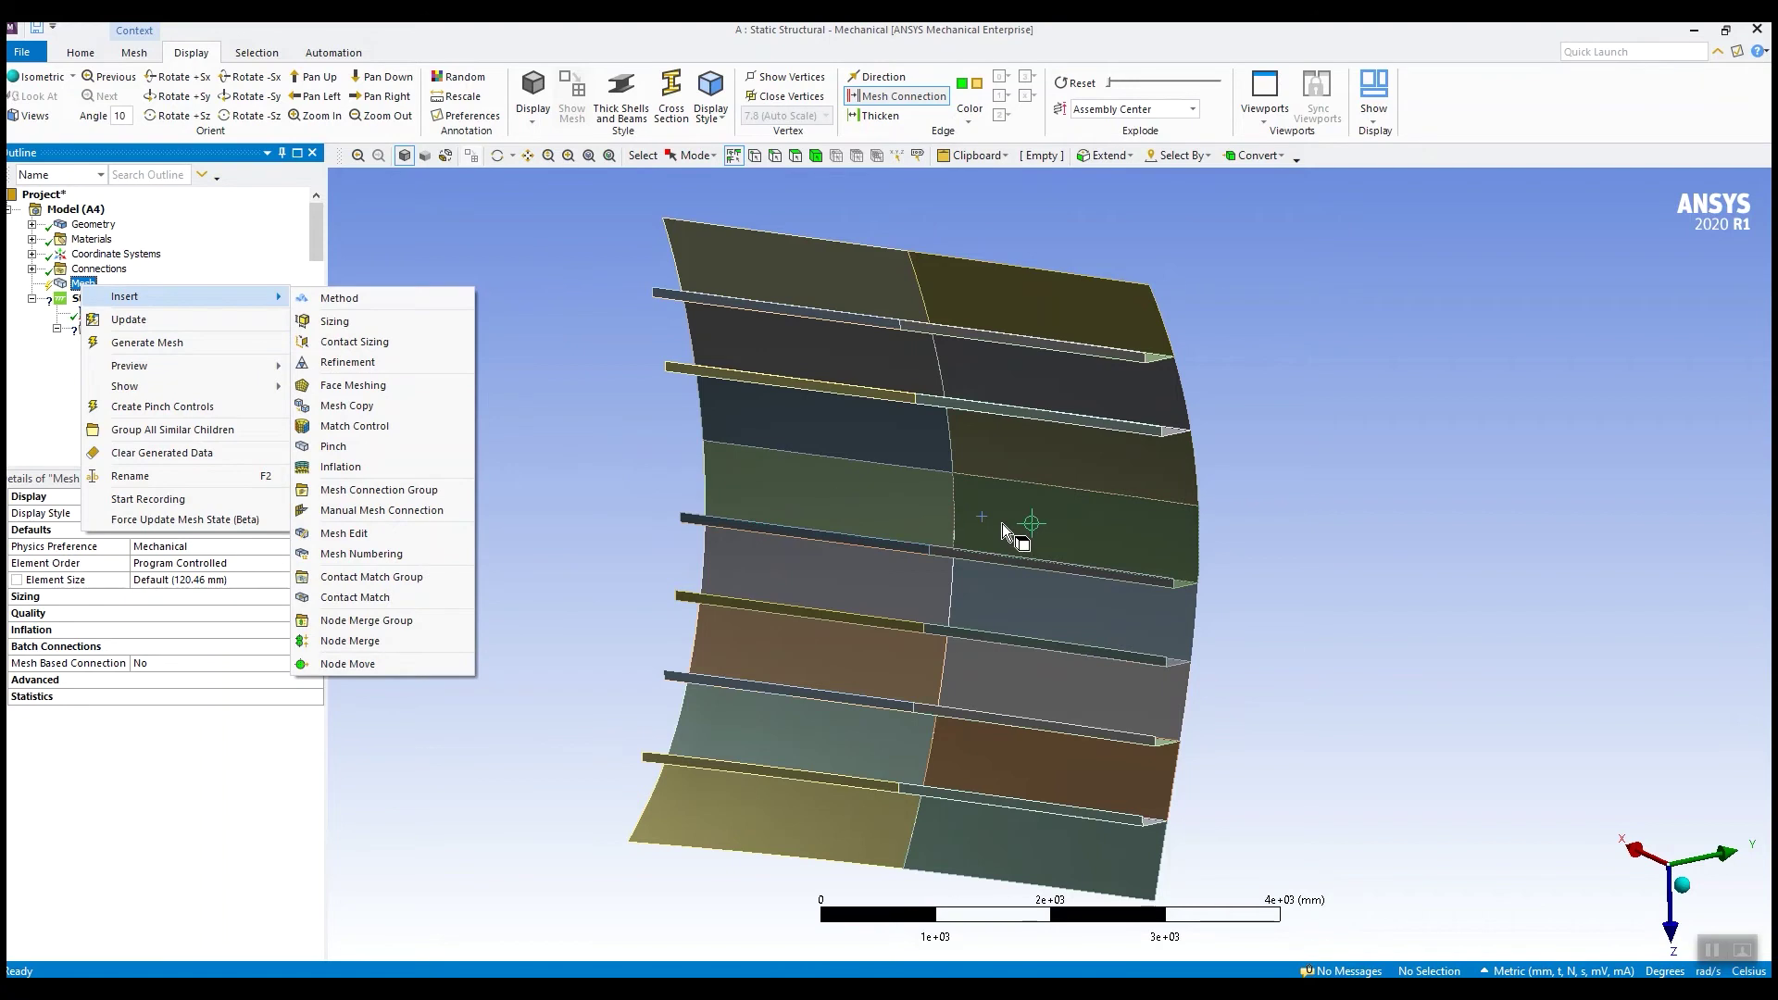
{"action": "left_click", "coordinate": [618, 511]}
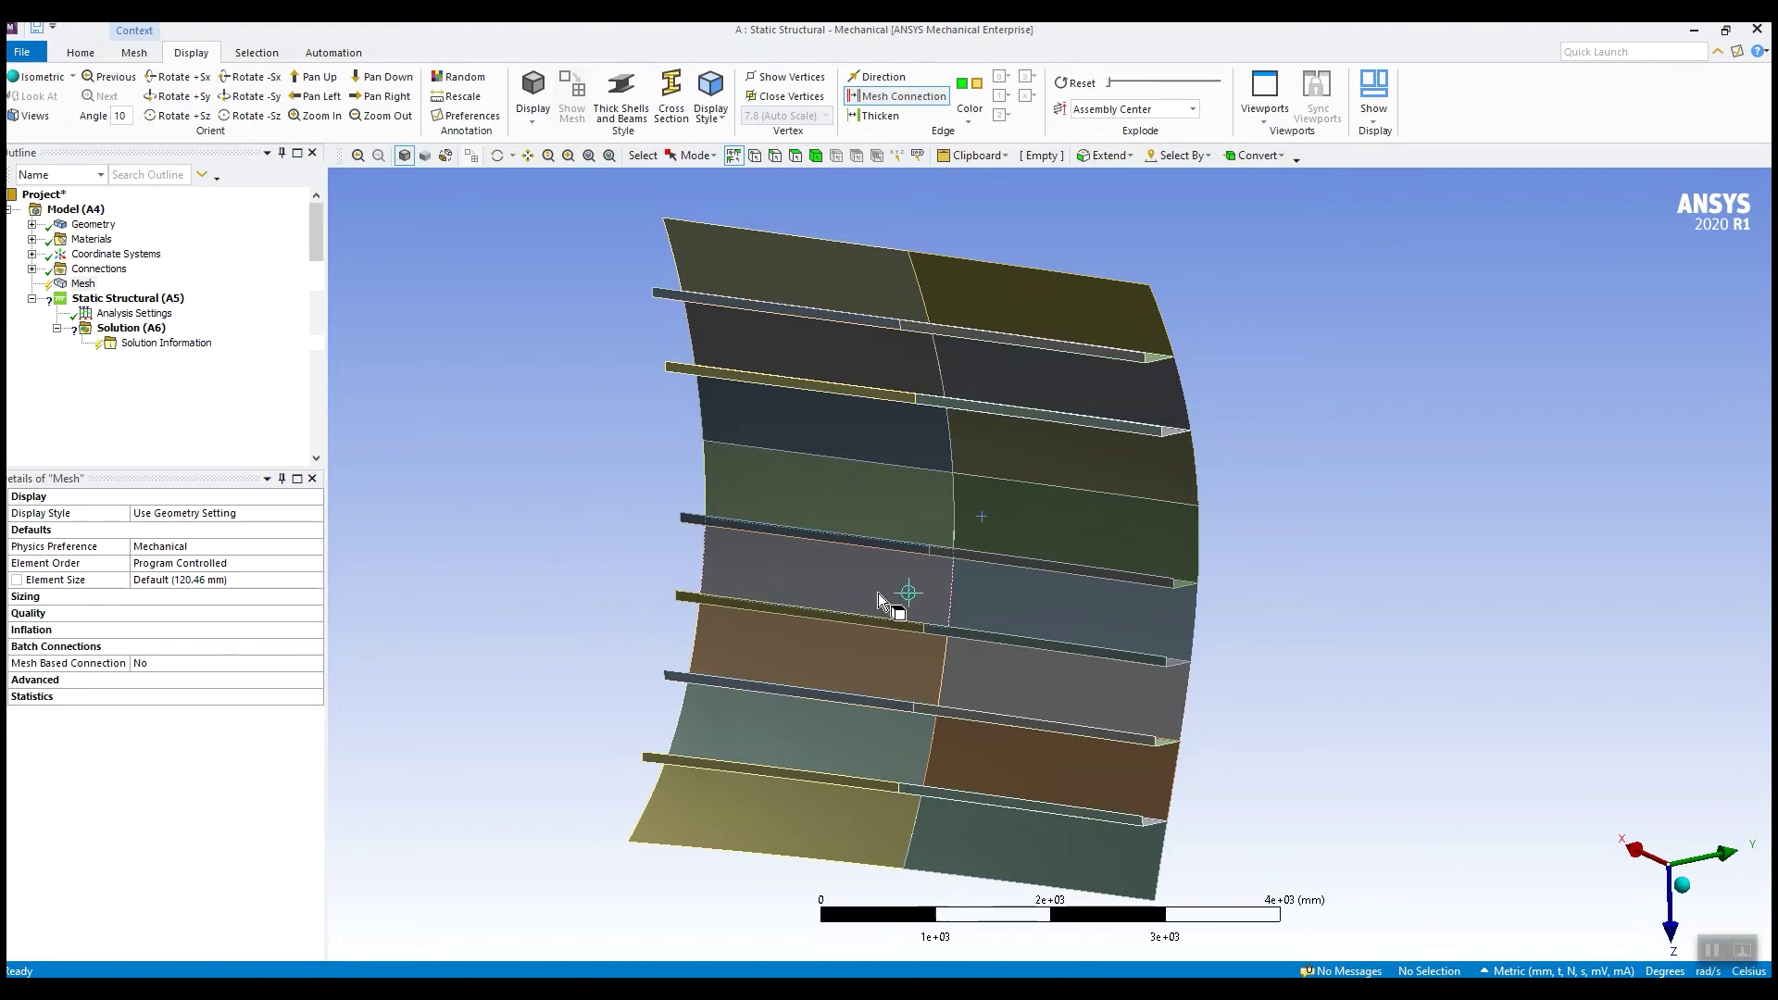
{"action": "middle_click_drag", "start_coordinate": [887, 586], "coordinate": [902, 593]}
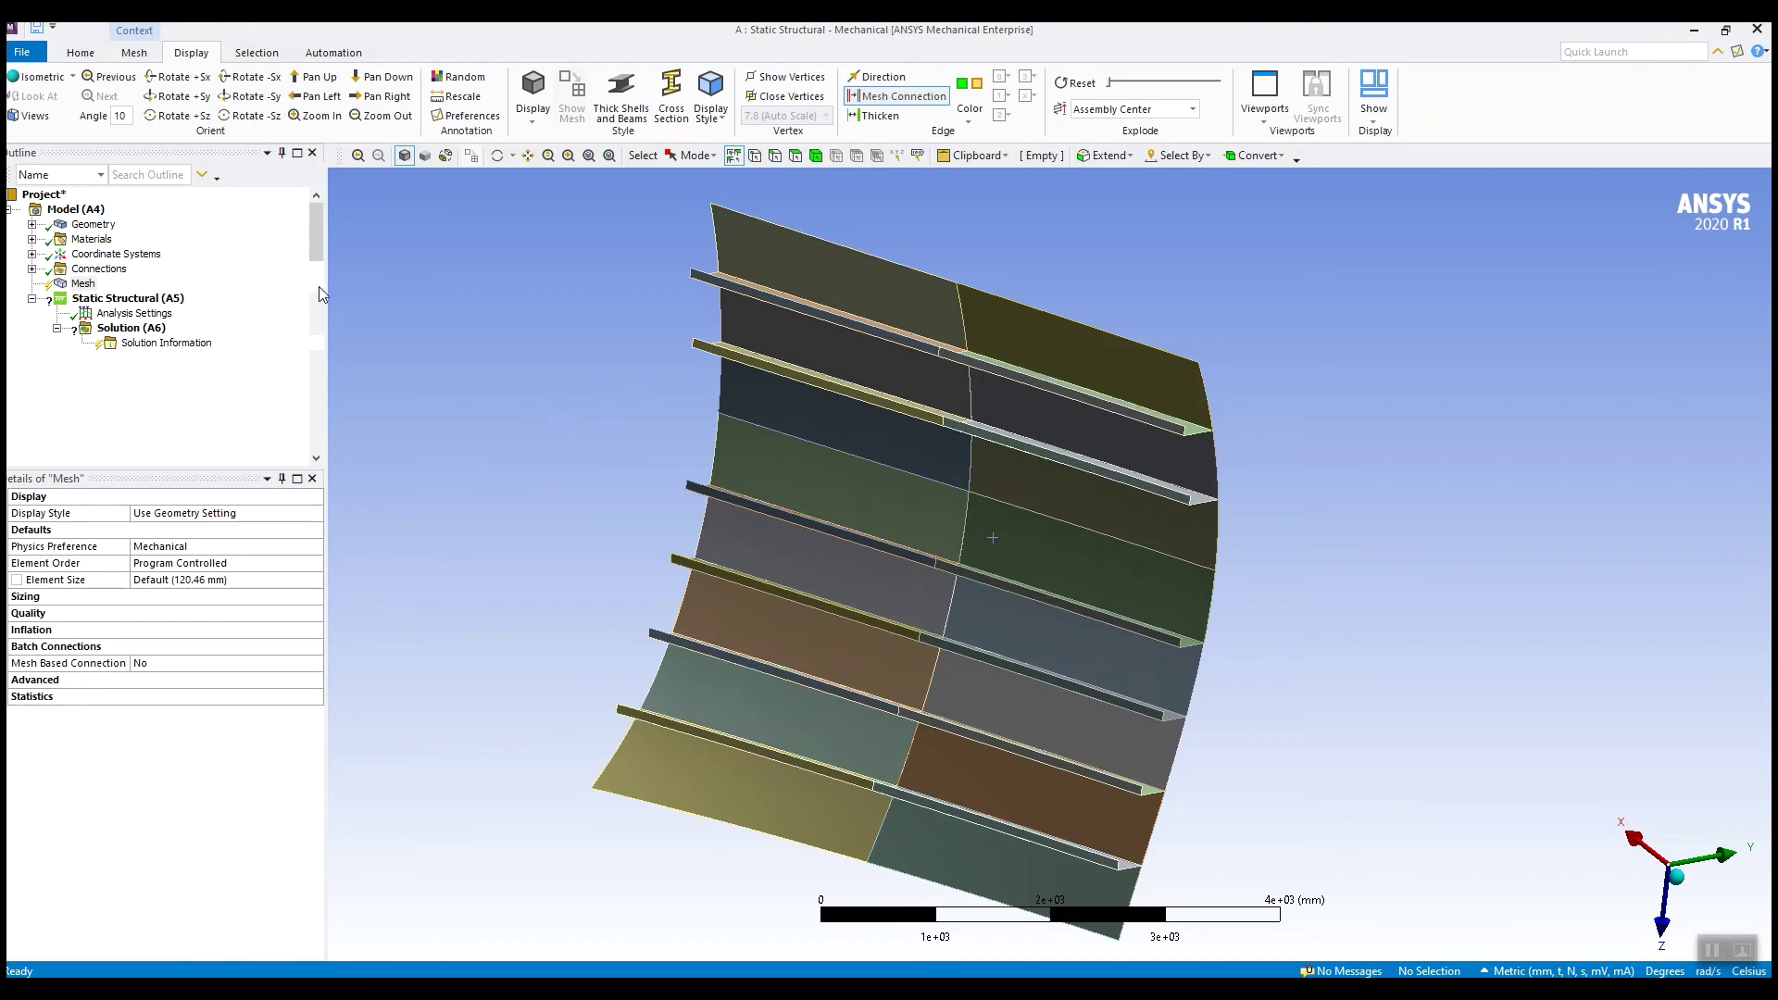
Step: Turn on Mesh Based Connection in the Mesh details
{"action": "left_click", "coordinate": [83, 285]}
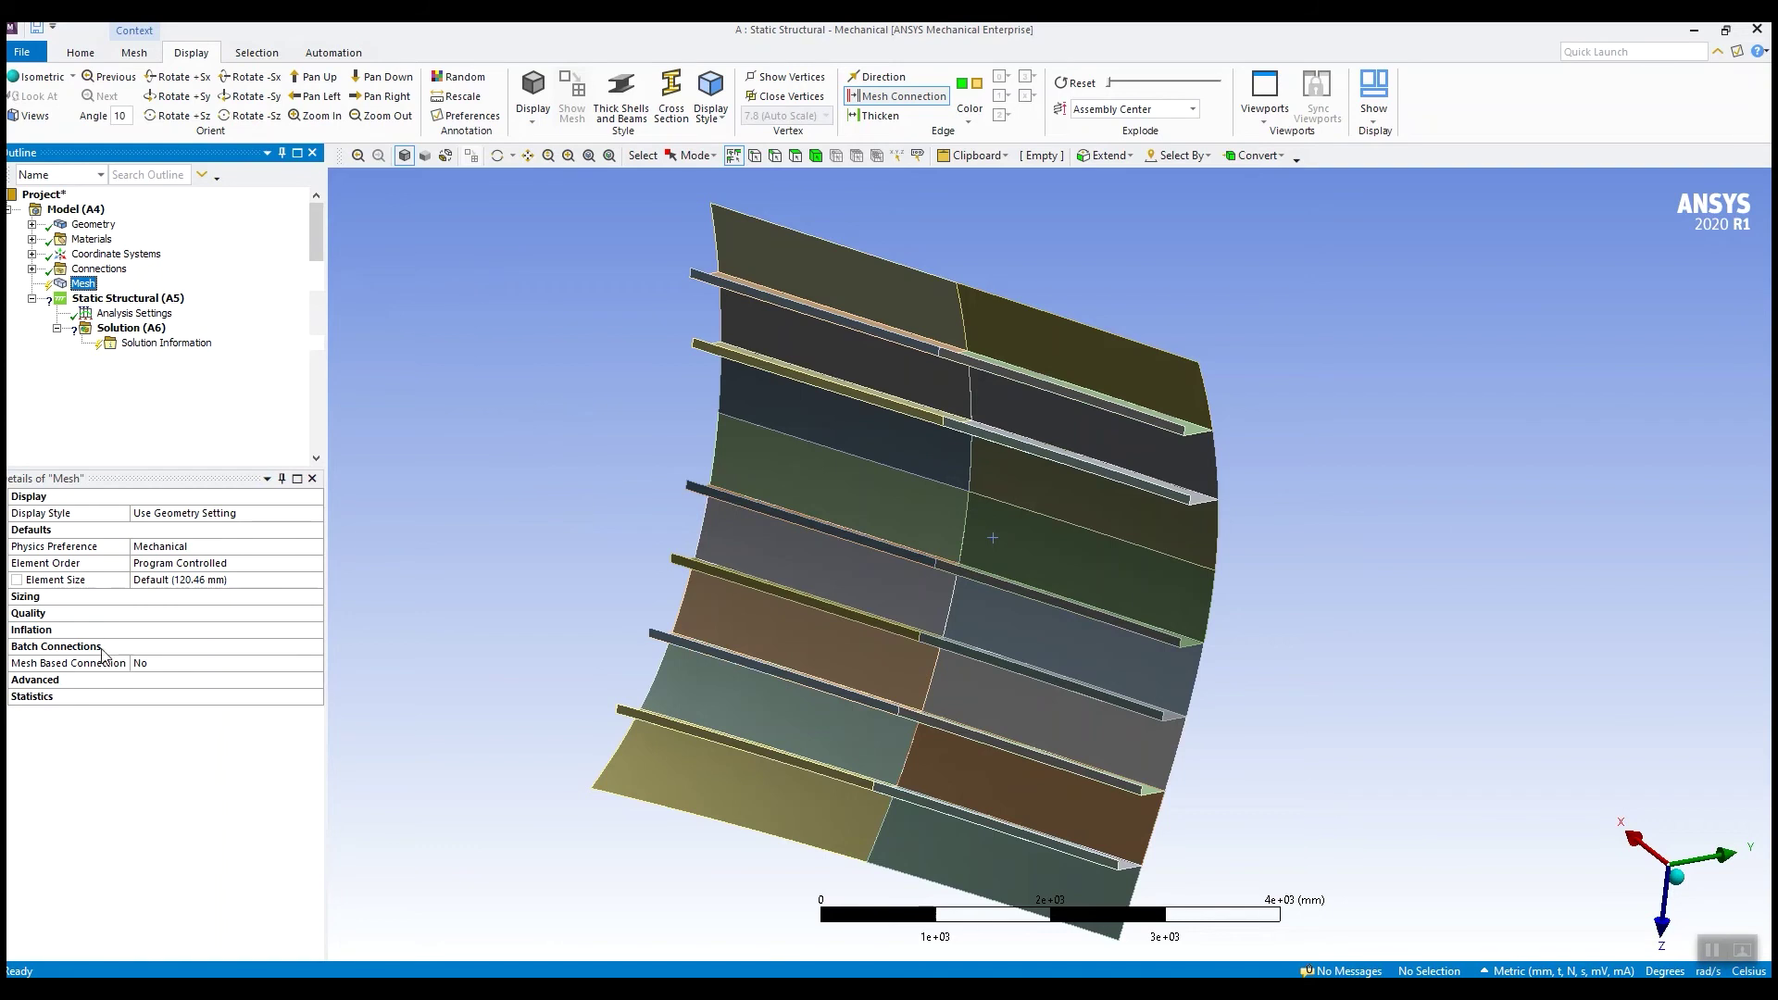
{"action": "left_click", "coordinate": [186, 663]}
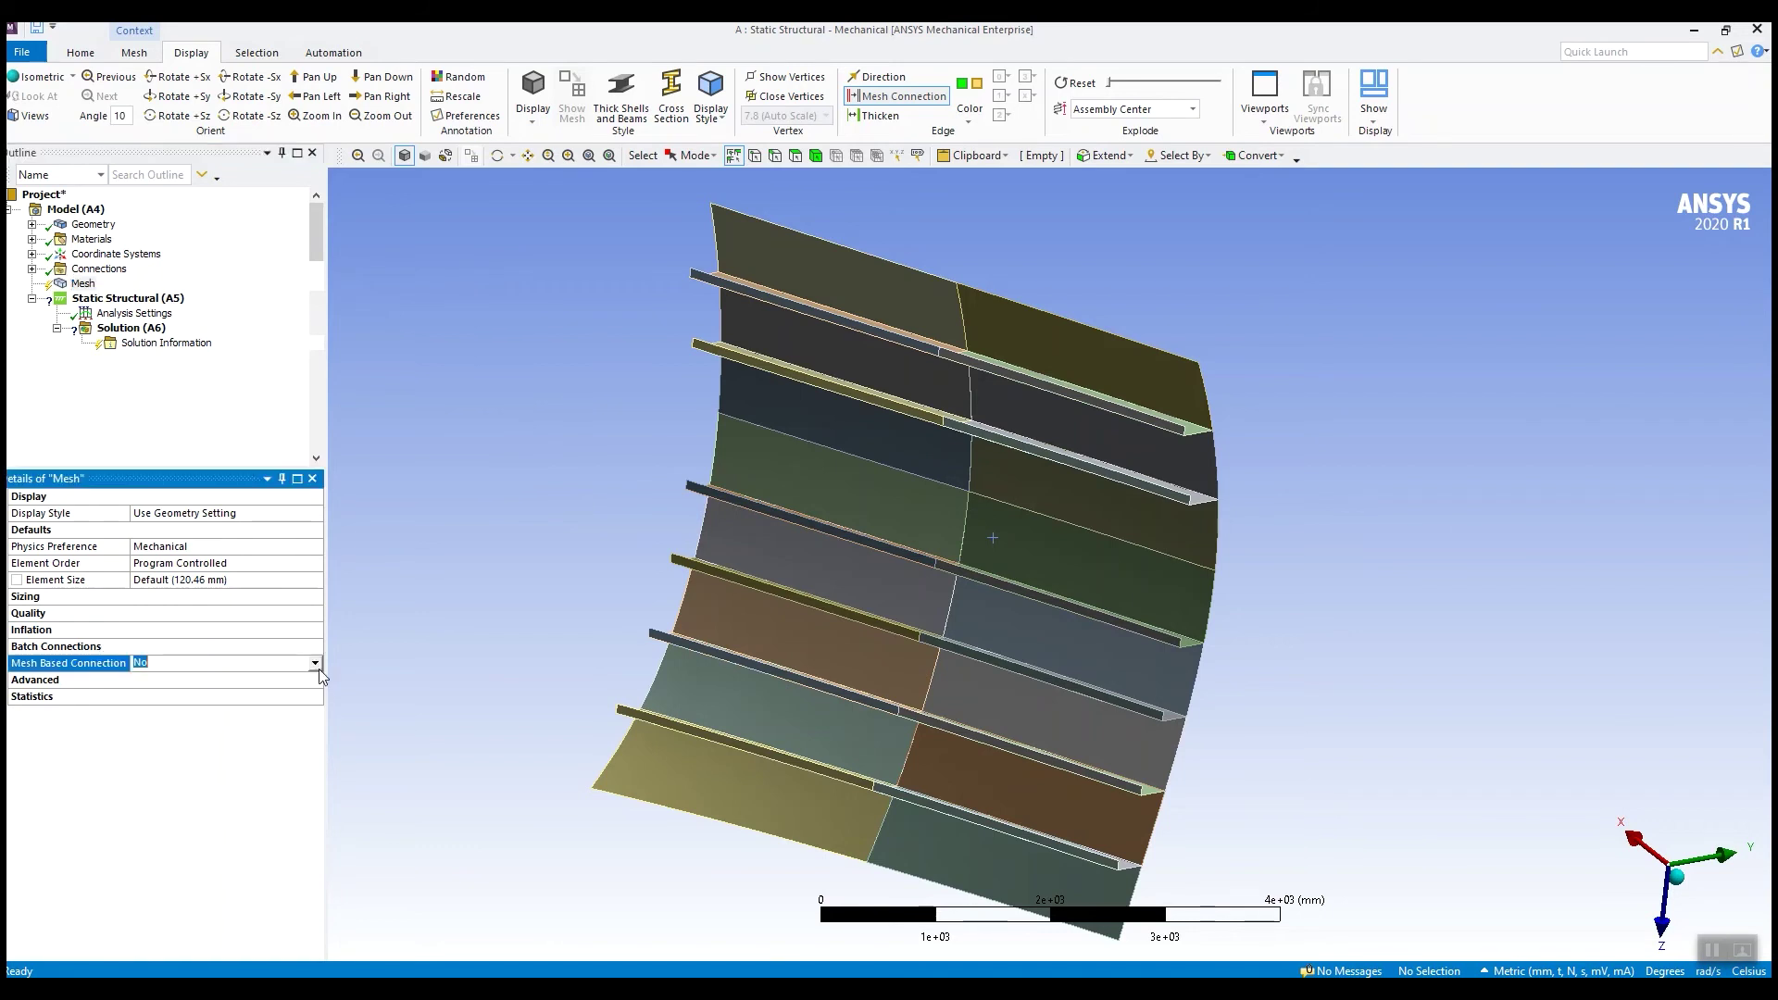
{"action": "left_click", "coordinate": [316, 663]}
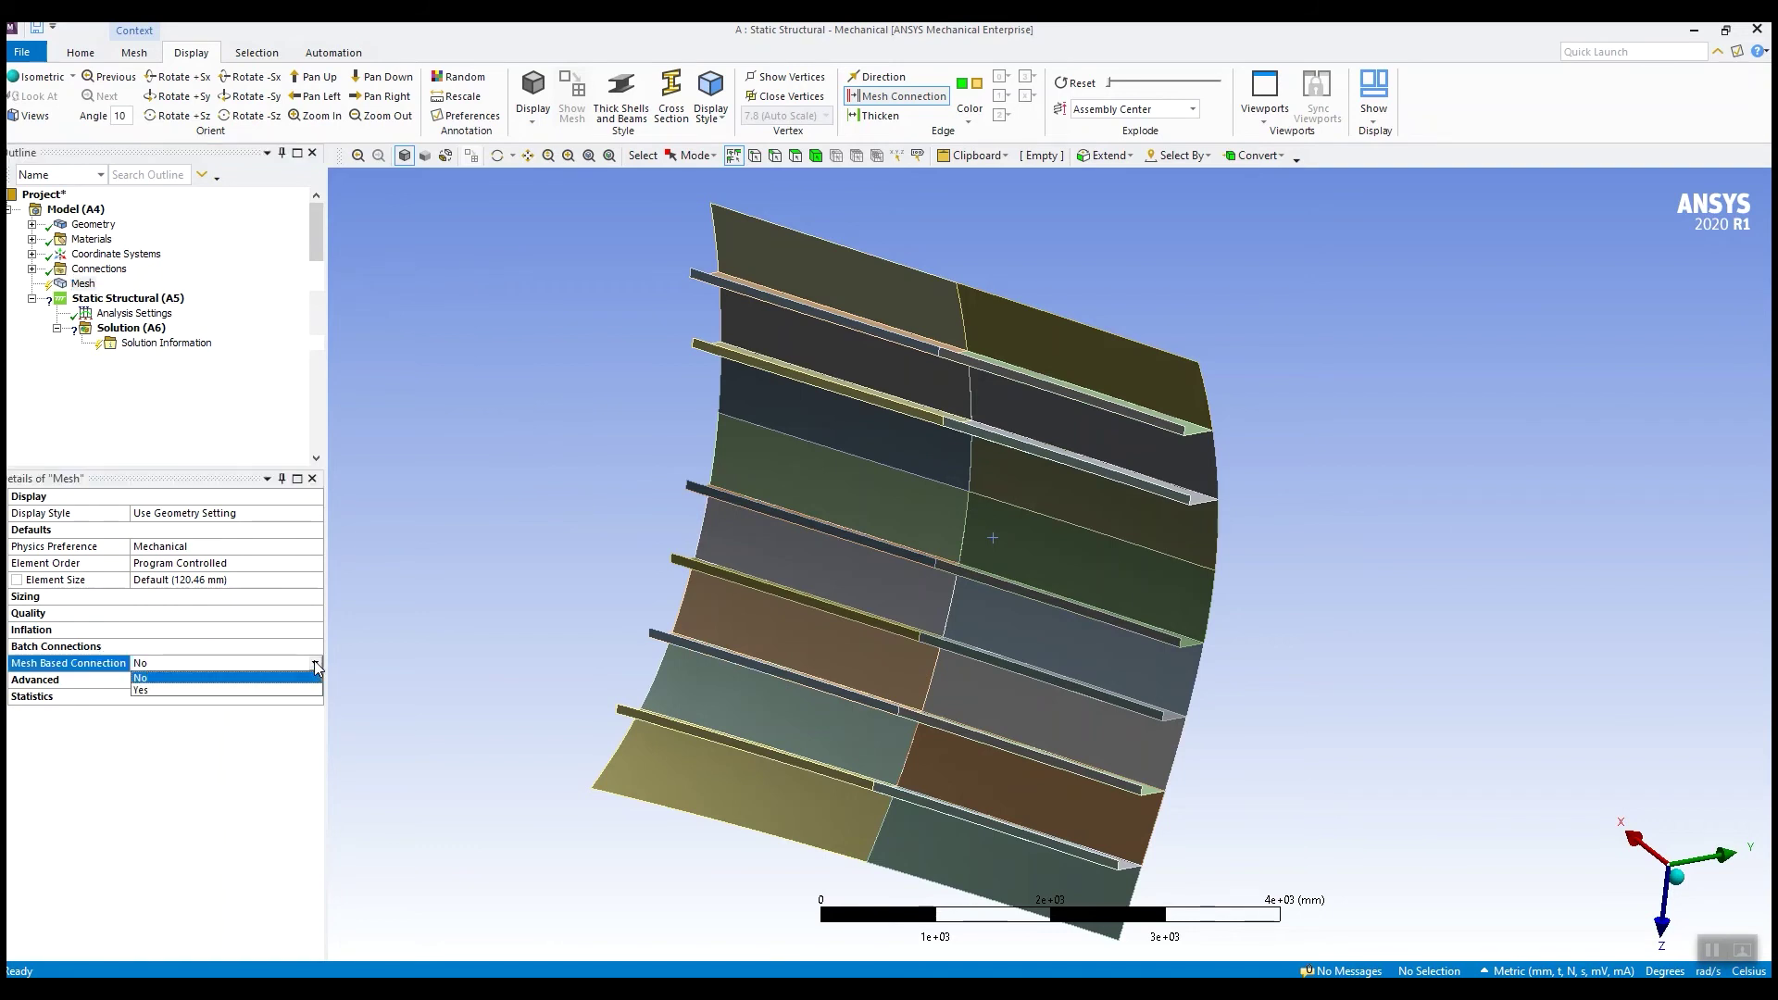
{"action": "left_click", "coordinate": [263, 691]}
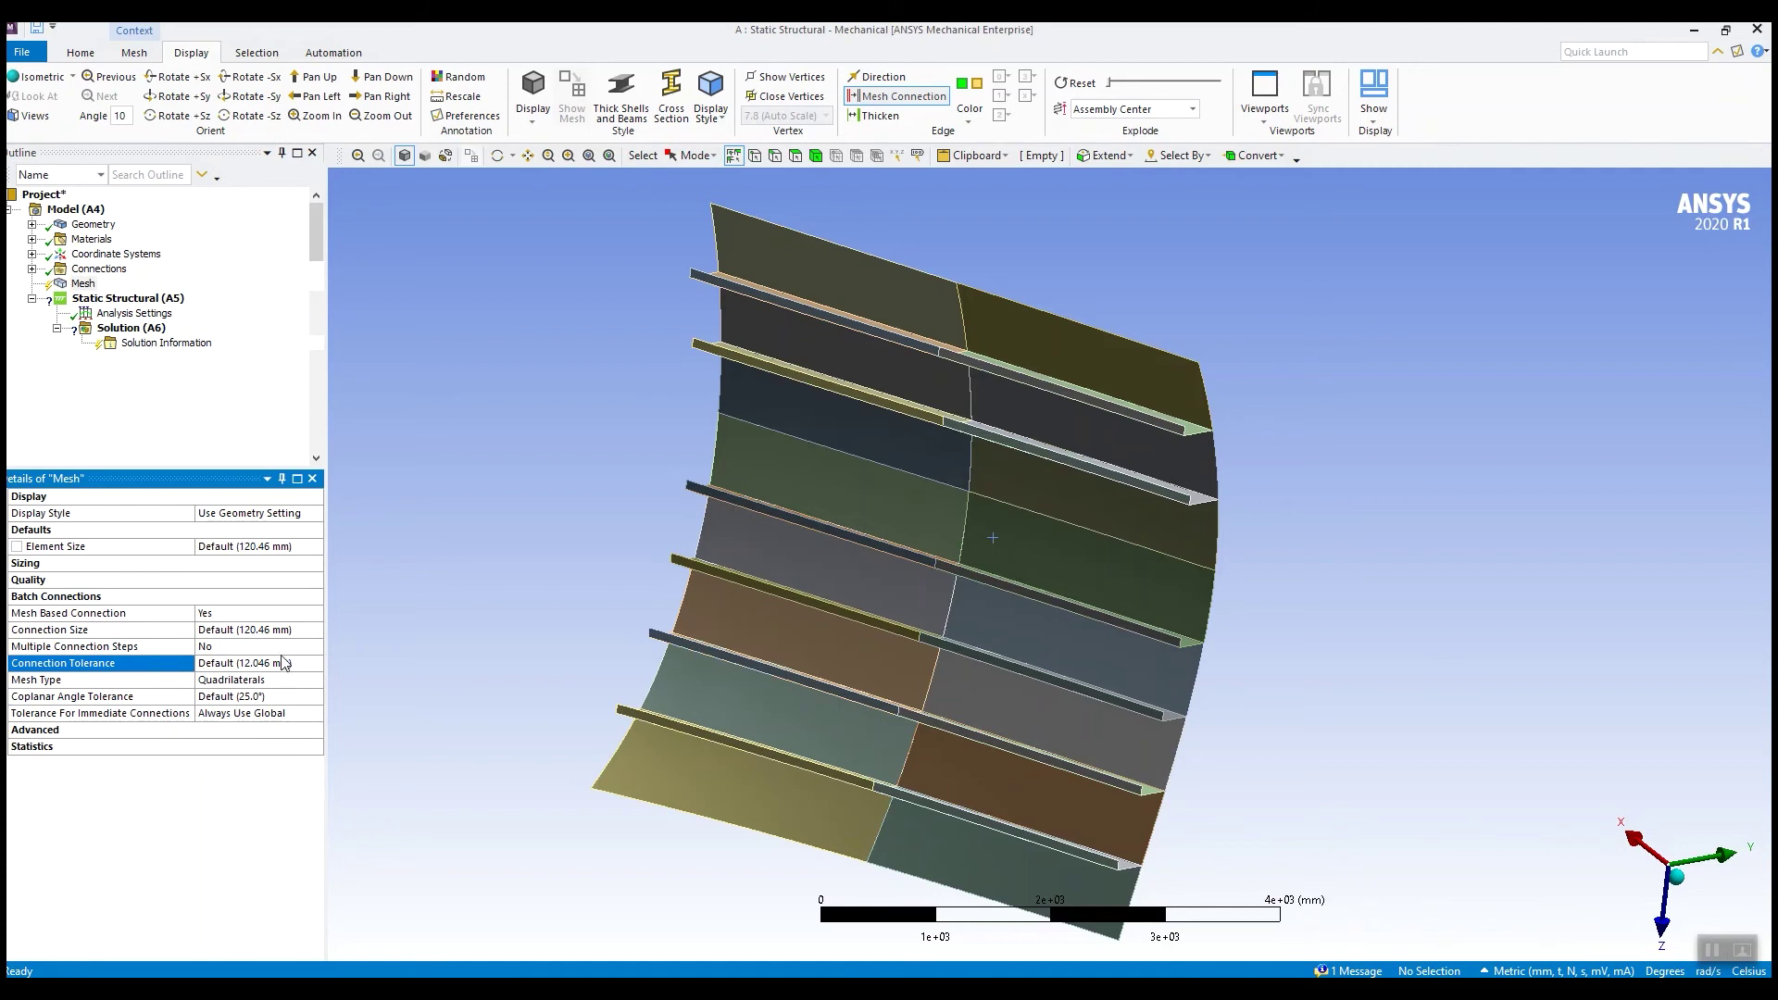
Step: Set the batch Connection Size to 50 mm, giving a 5.0 mm default tolerance
{"action": "left_click", "coordinate": [317, 628]}
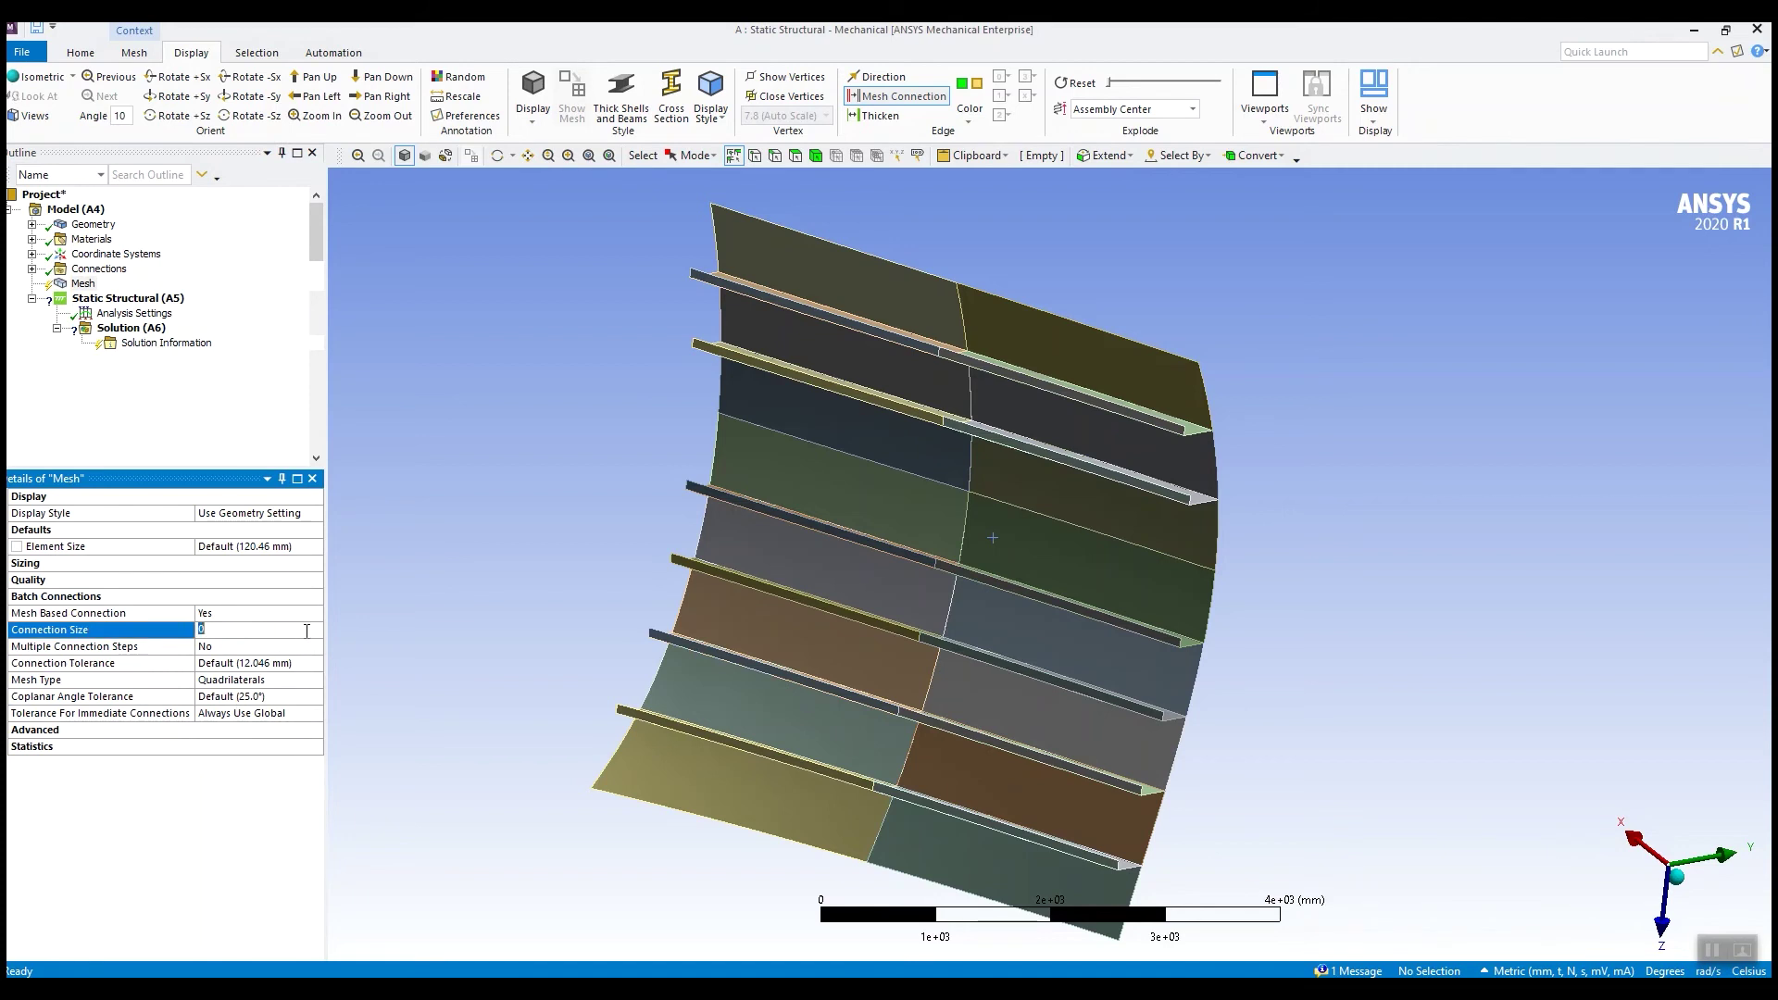
{"action": "type", "text": "5"}
{"action": "key", "text": "Return"}
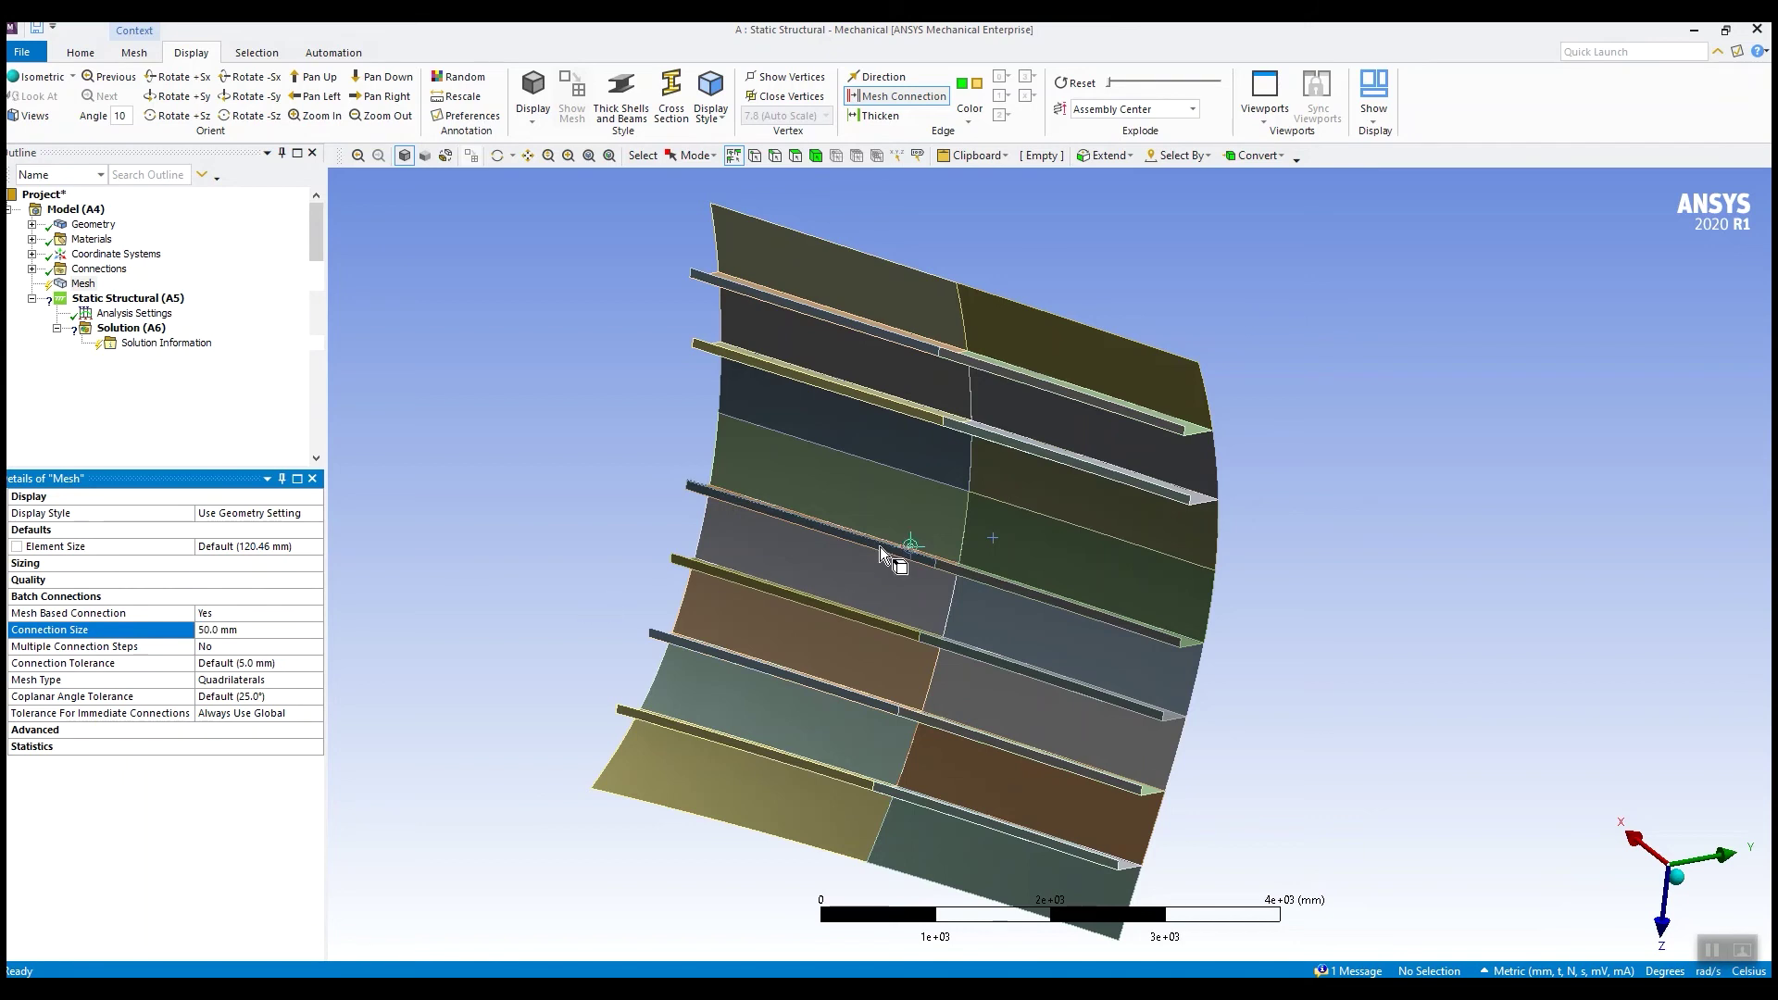
{"action": "middle_click_drag", "start_coordinate": [1011, 559], "coordinate": [1130, 516]}
Step: Generate the mesh and inspect the quad elements joining at the stiffener junctions
{"action": "right_click", "coordinate": [74, 285]}
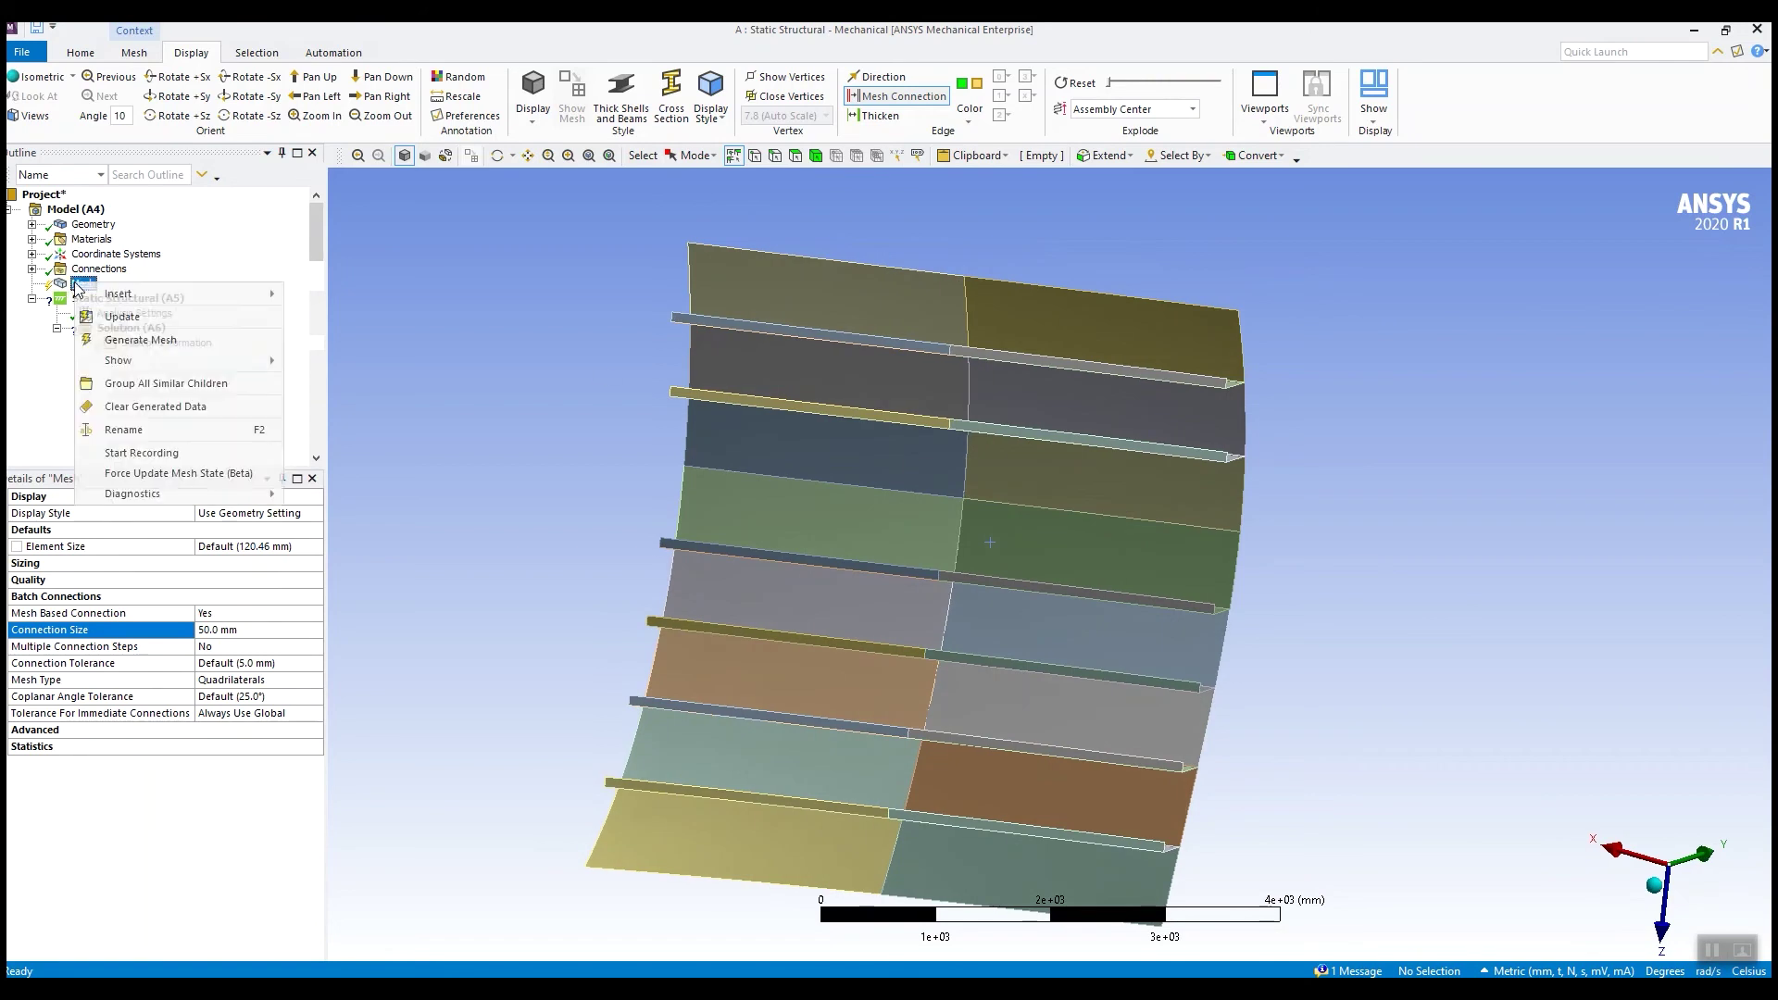
{"action": "left_click", "coordinate": [165, 341]}
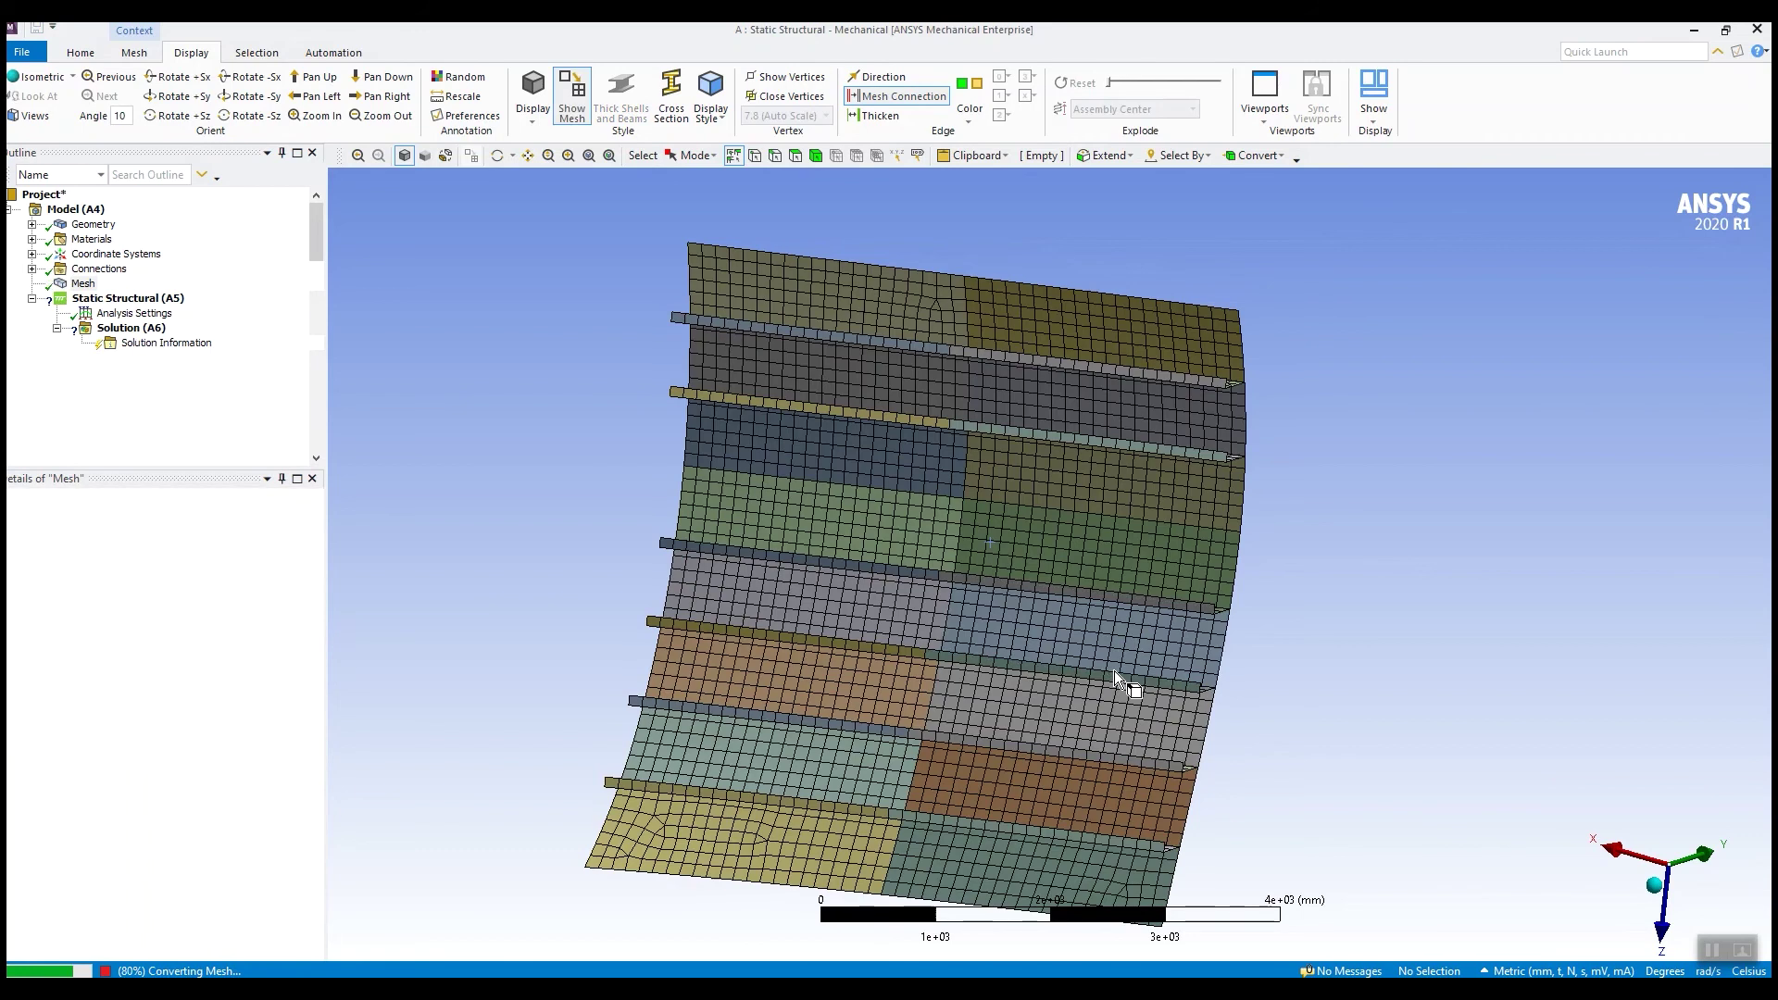
{"action": "middle_click_drag", "start_coordinate": [1097, 606], "coordinate": [881, 474]}
{"action": "scroll", "coordinate": [1014, 602], "scroll_direction": "up", "scroll_amount": 5}
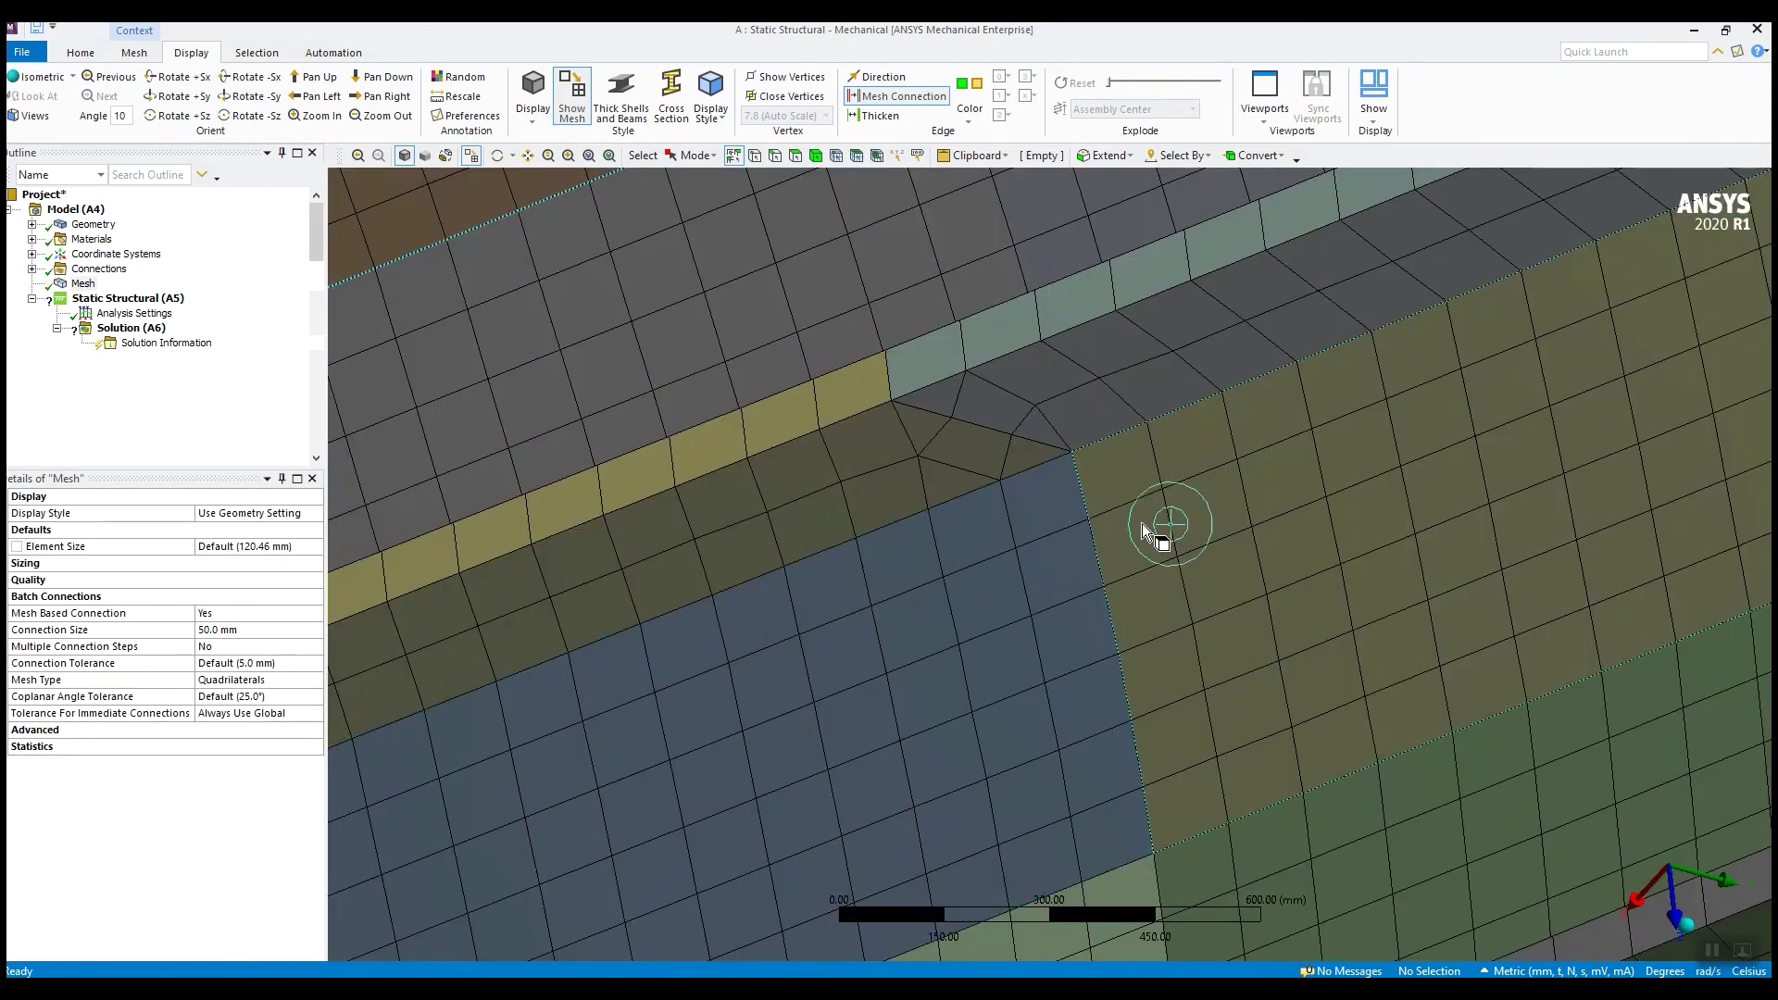
{"action": "middle_click_drag", "start_coordinate": [1144, 514], "coordinate": [1176, 450]}
{"action": "scroll", "coordinate": [1176, 453], "scroll_direction": "down", "scroll_amount": 5}
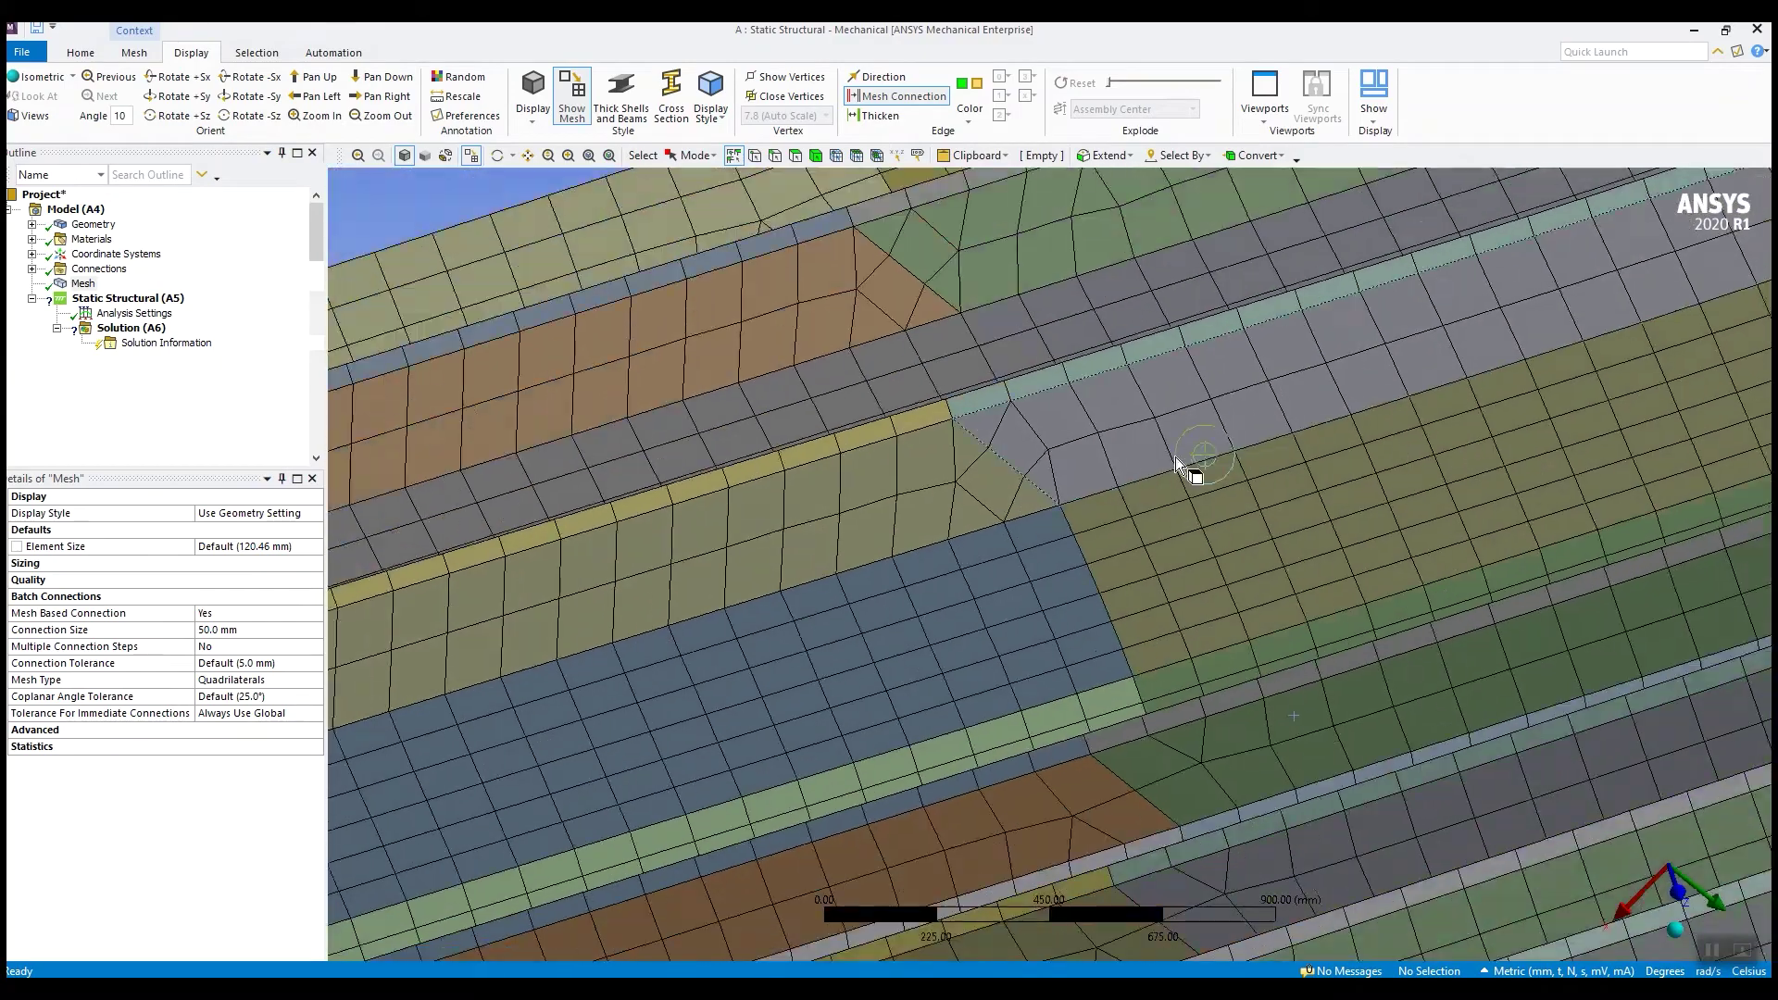
{"action": "middle_click_drag", "start_coordinate": [1134, 591], "coordinate": [1176, 546]}
{"action": "scroll", "coordinate": [1009, 483], "scroll_direction": "down", "scroll_amount": 3}
{"action": "middle_click_drag", "start_coordinate": [1183, 721], "coordinate": [1198, 671]}
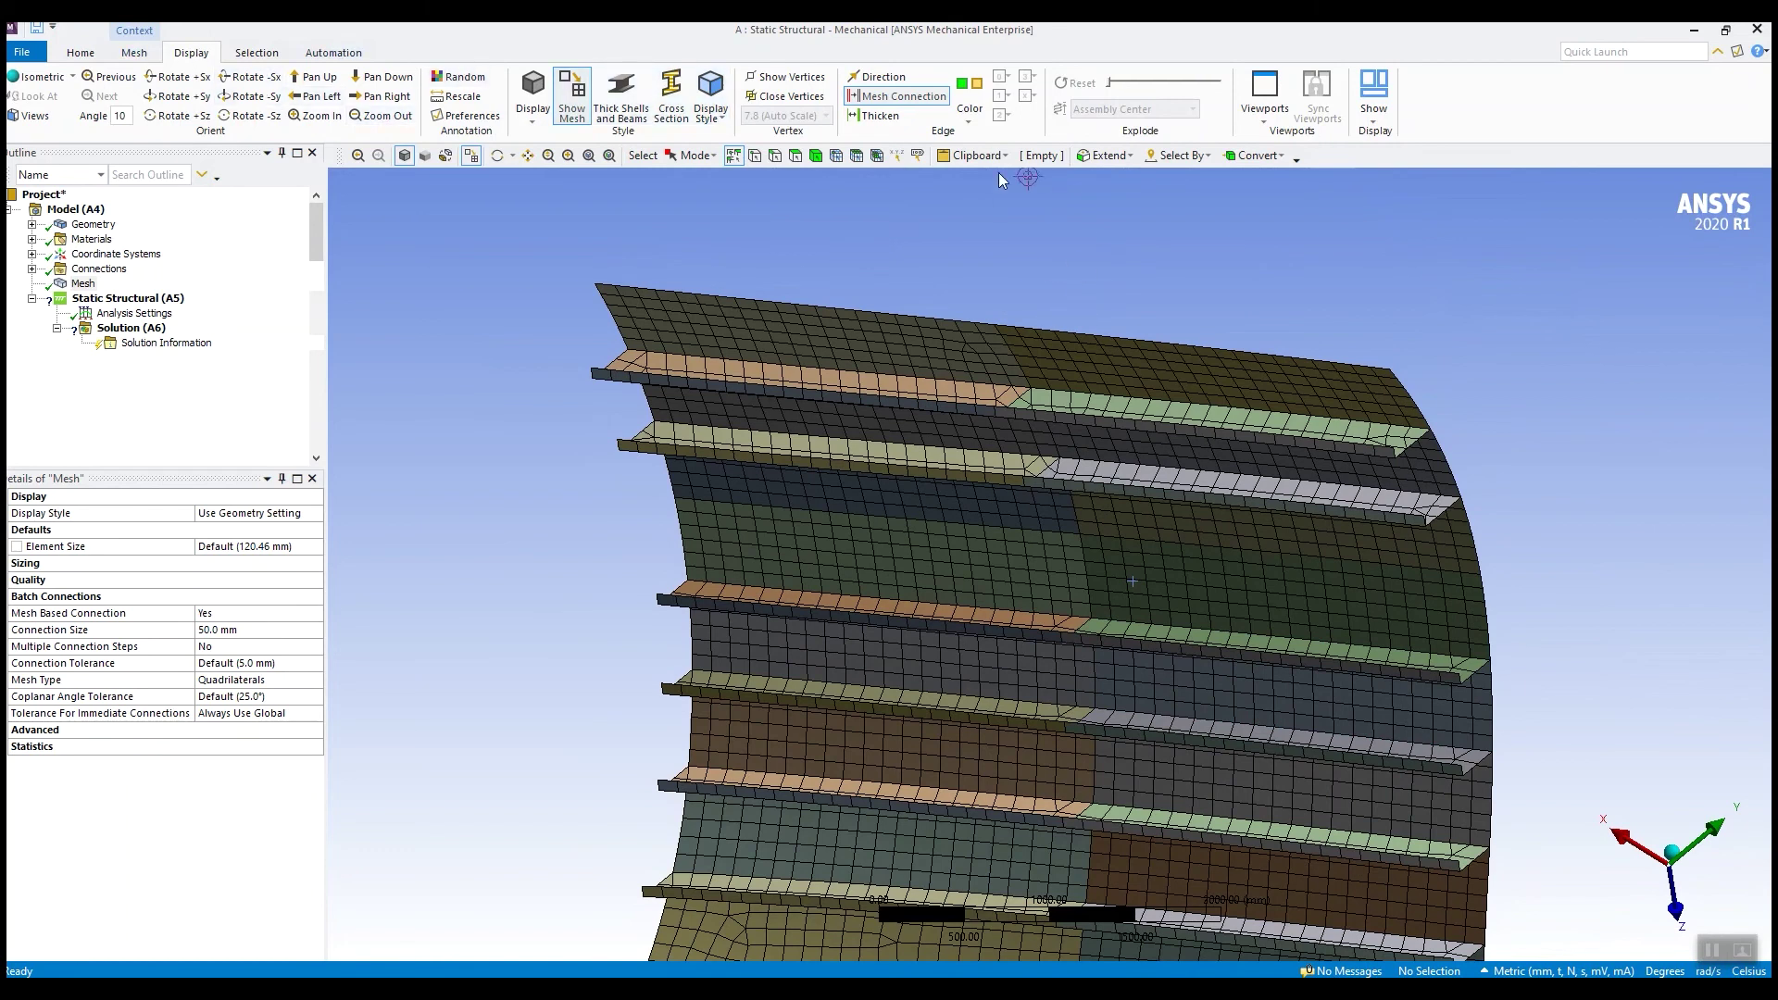
Step: Colour the mesh edges By Connection and zoom into a stiffener junction
{"action": "left_click", "coordinate": [976, 95]}
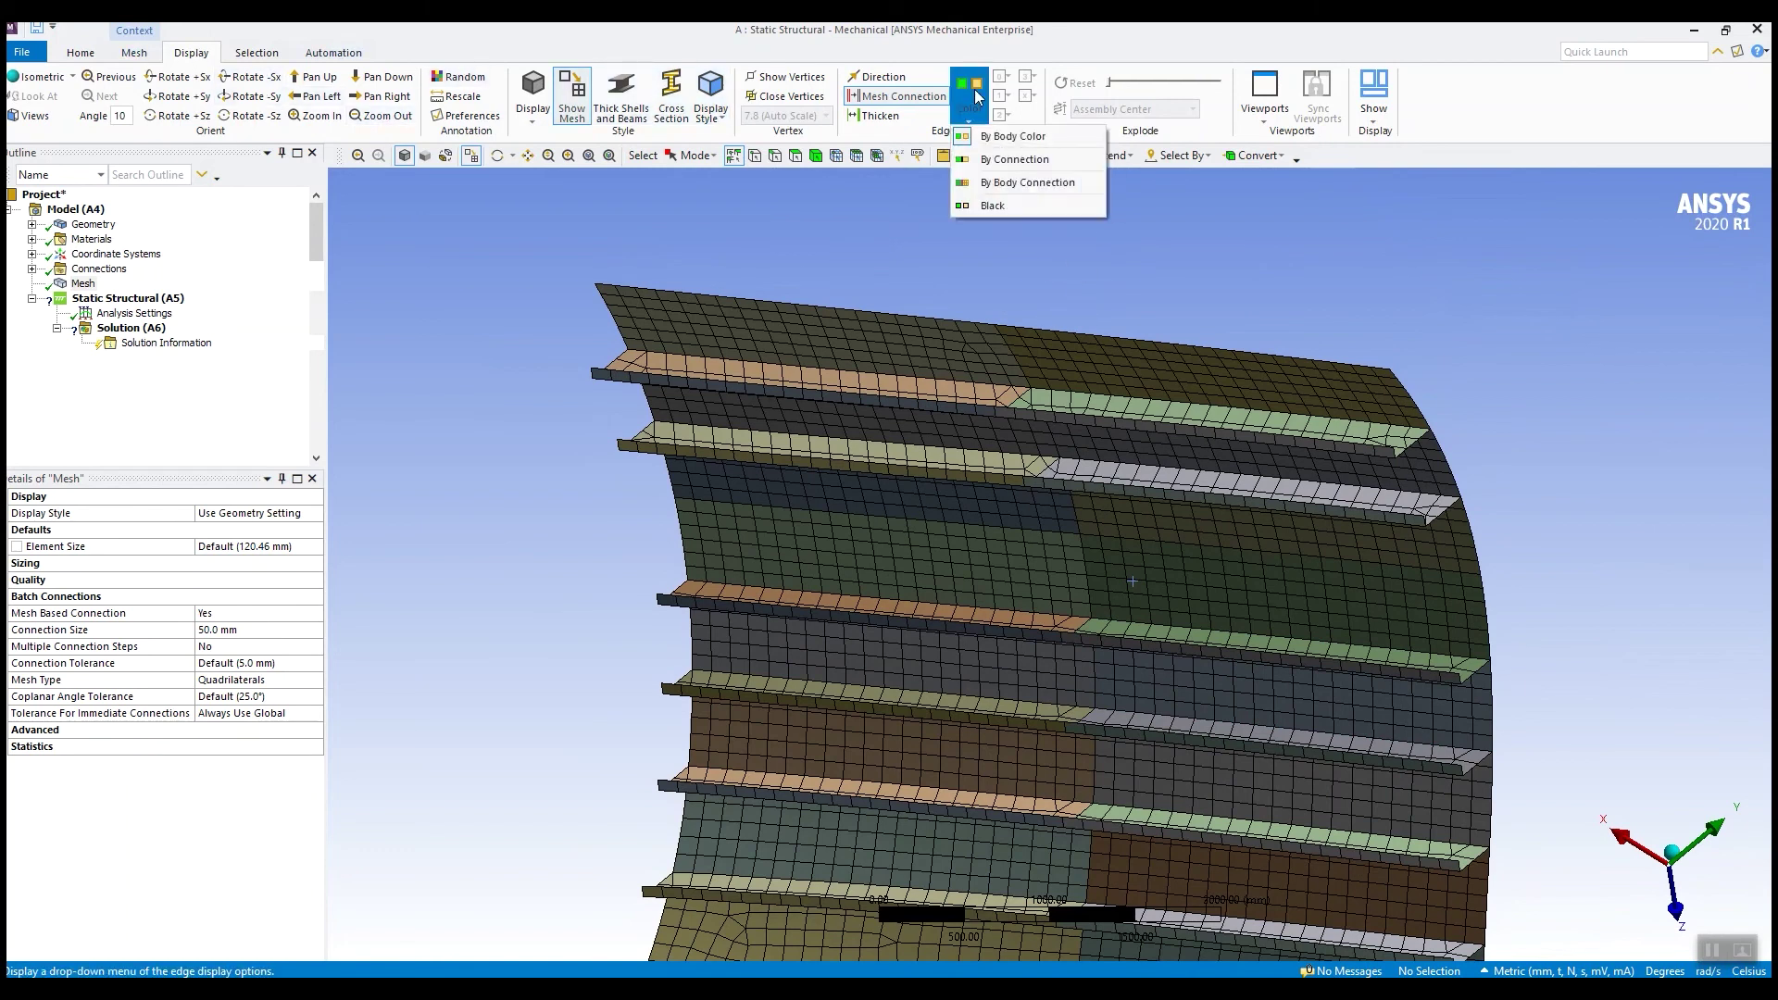
{"action": "left_click", "coordinate": [1006, 161]}
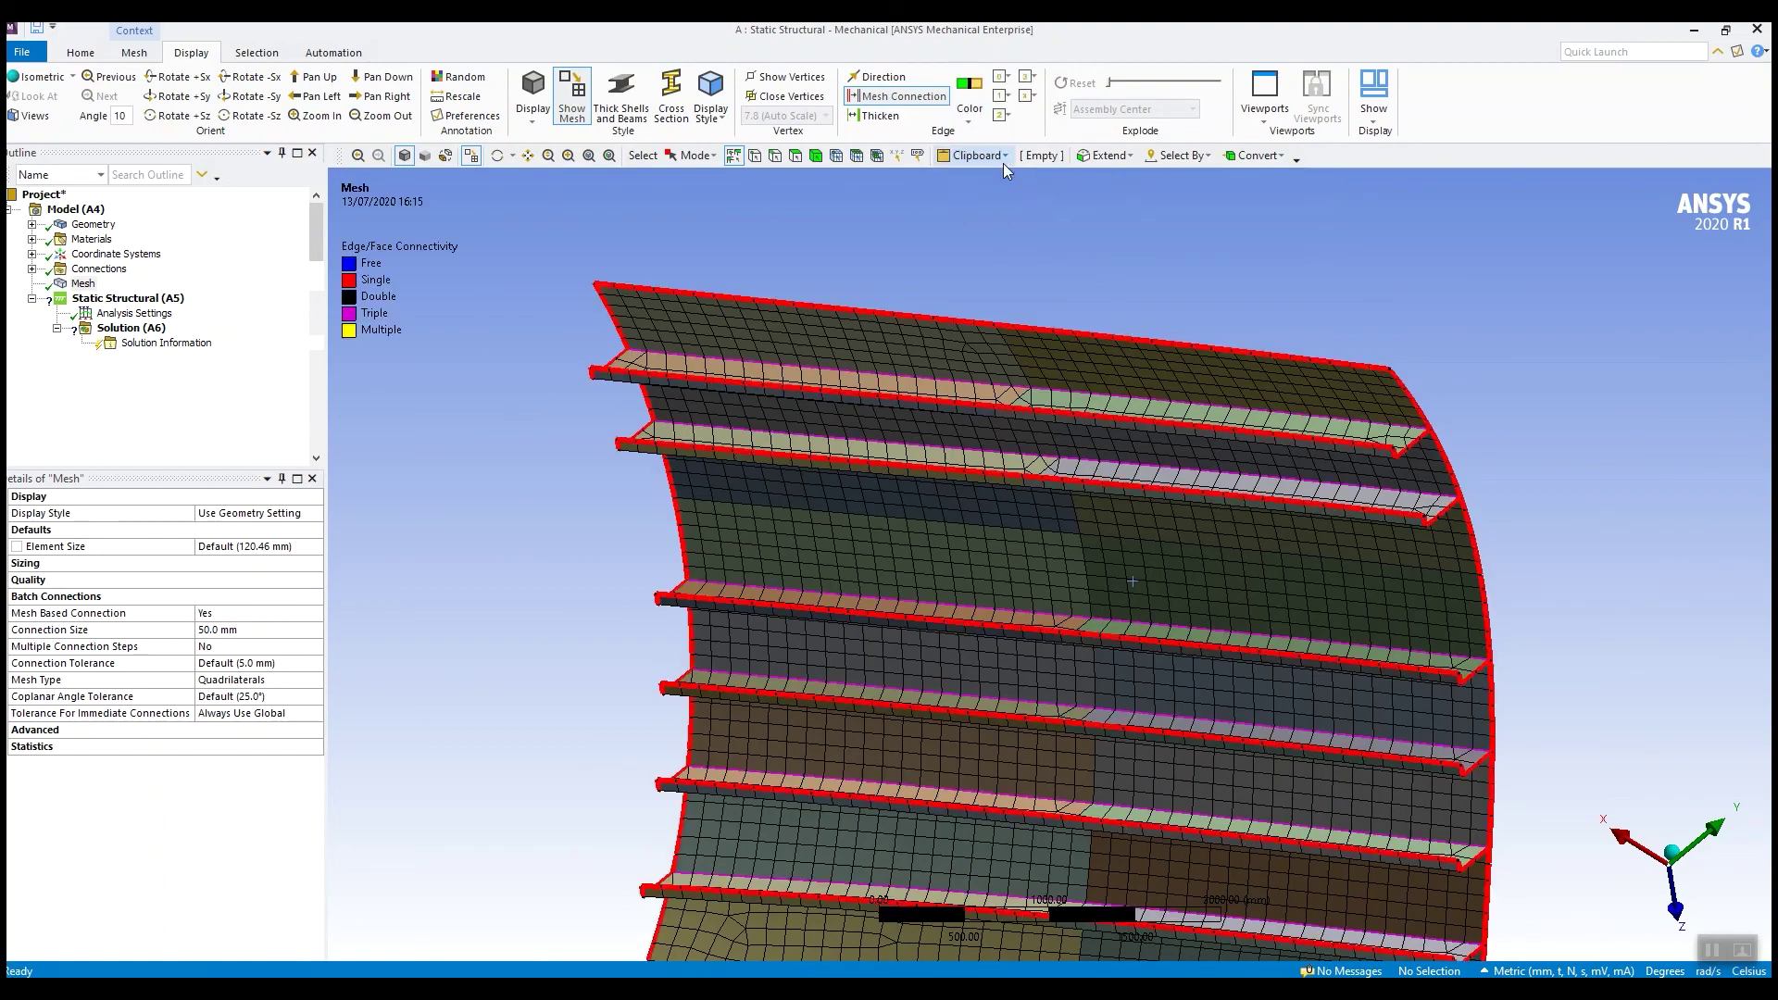
{"action": "middle_click_drag", "start_coordinate": [1093, 489], "coordinate": [998, 520]}
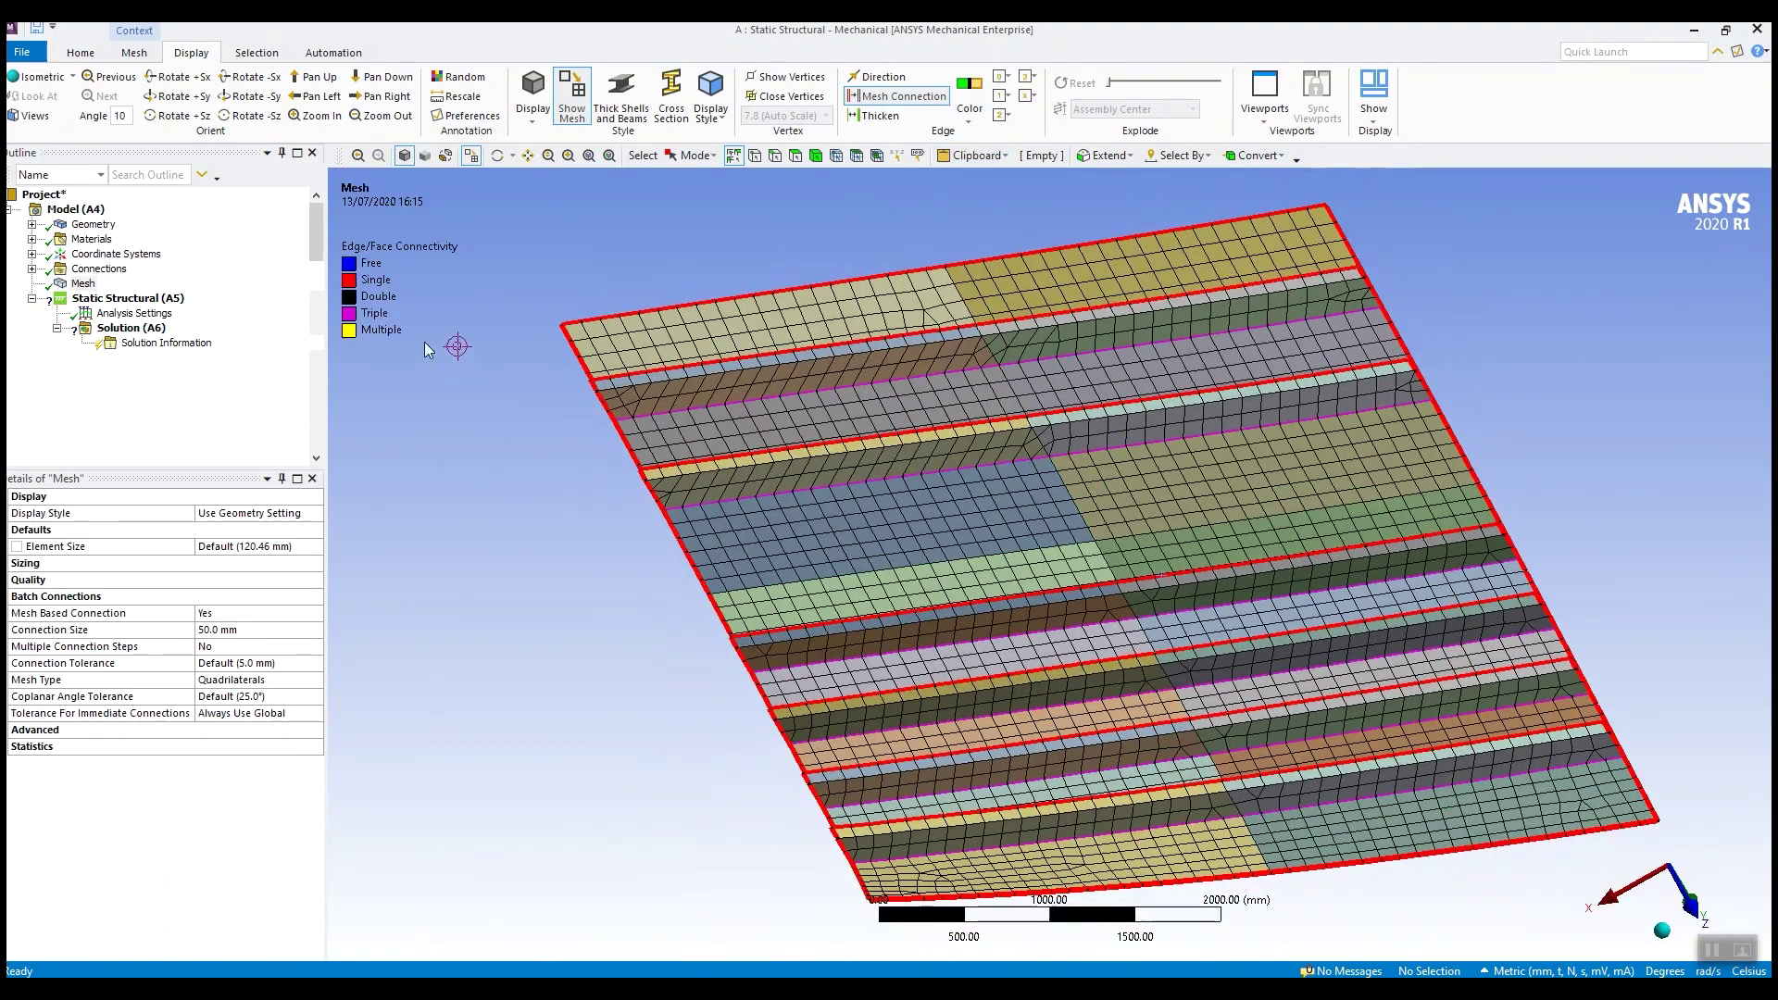
{"action": "left_click_drag", "start_coordinate": [742, 422], "coordinate": [903, 525]}
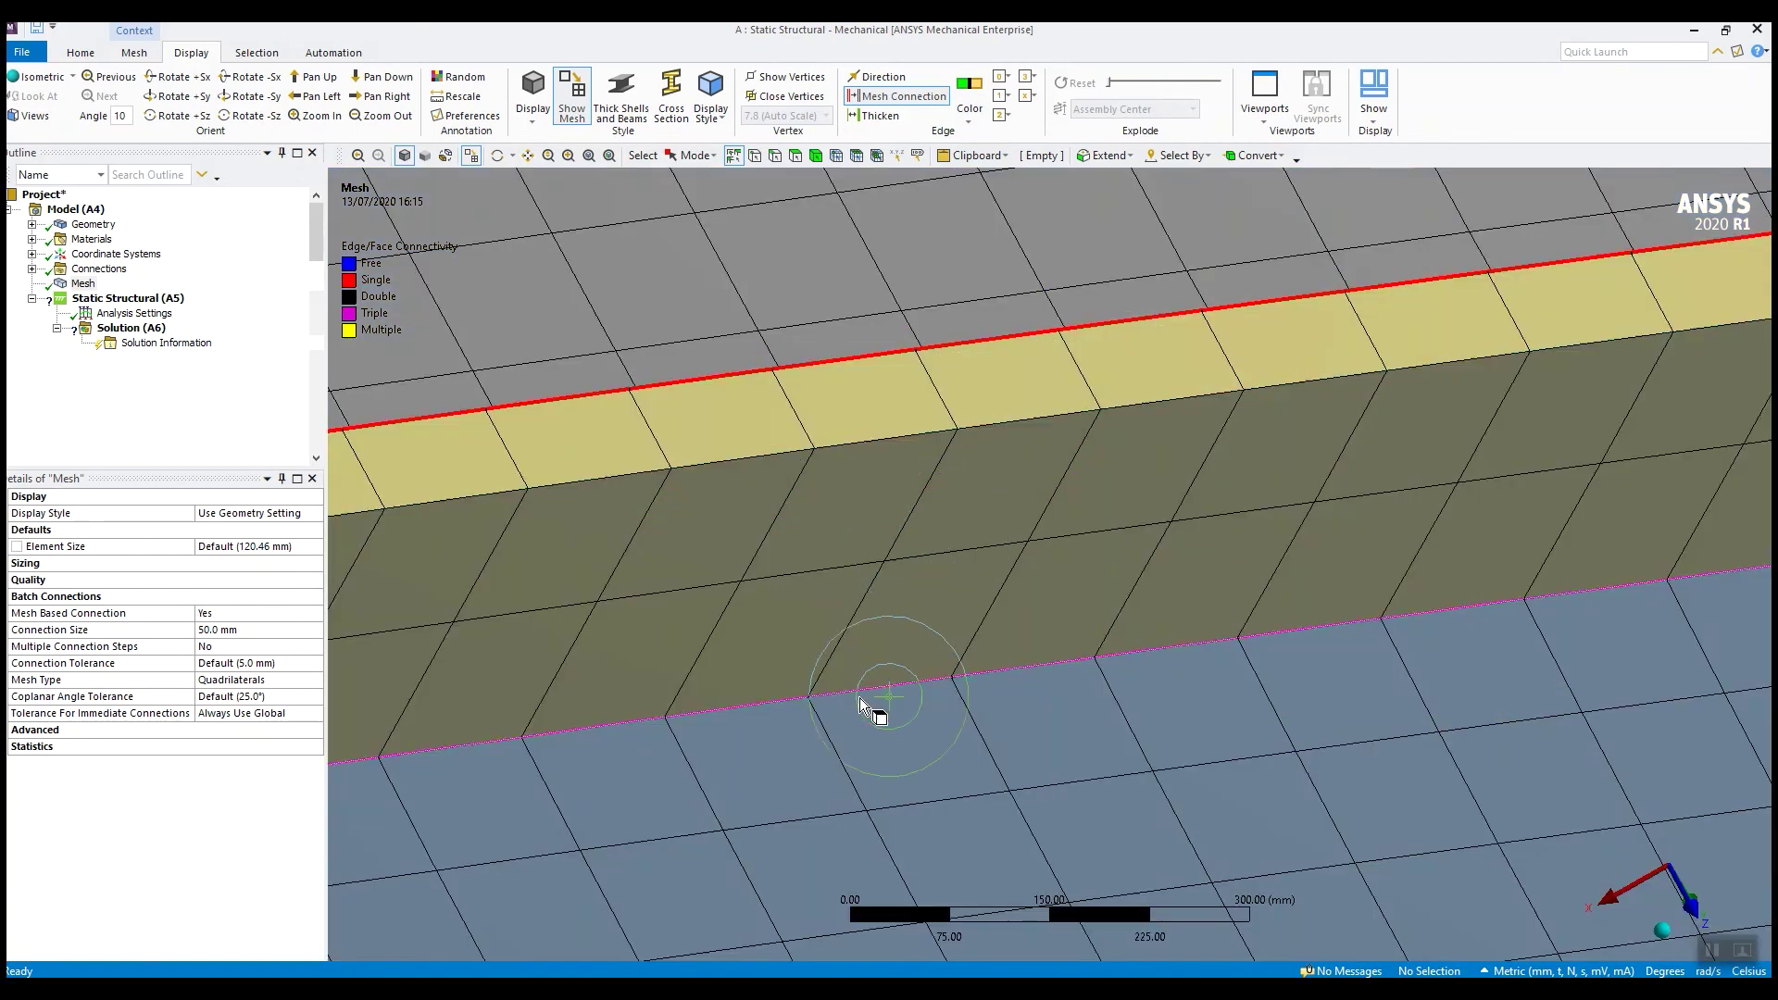
{"action": "scroll", "coordinate": [893, 687], "scroll_direction": "down", "scroll_amount": 3}
{"action": "scroll", "coordinate": [915, 669], "scroll_direction": "down", "scroll_amount": 2}
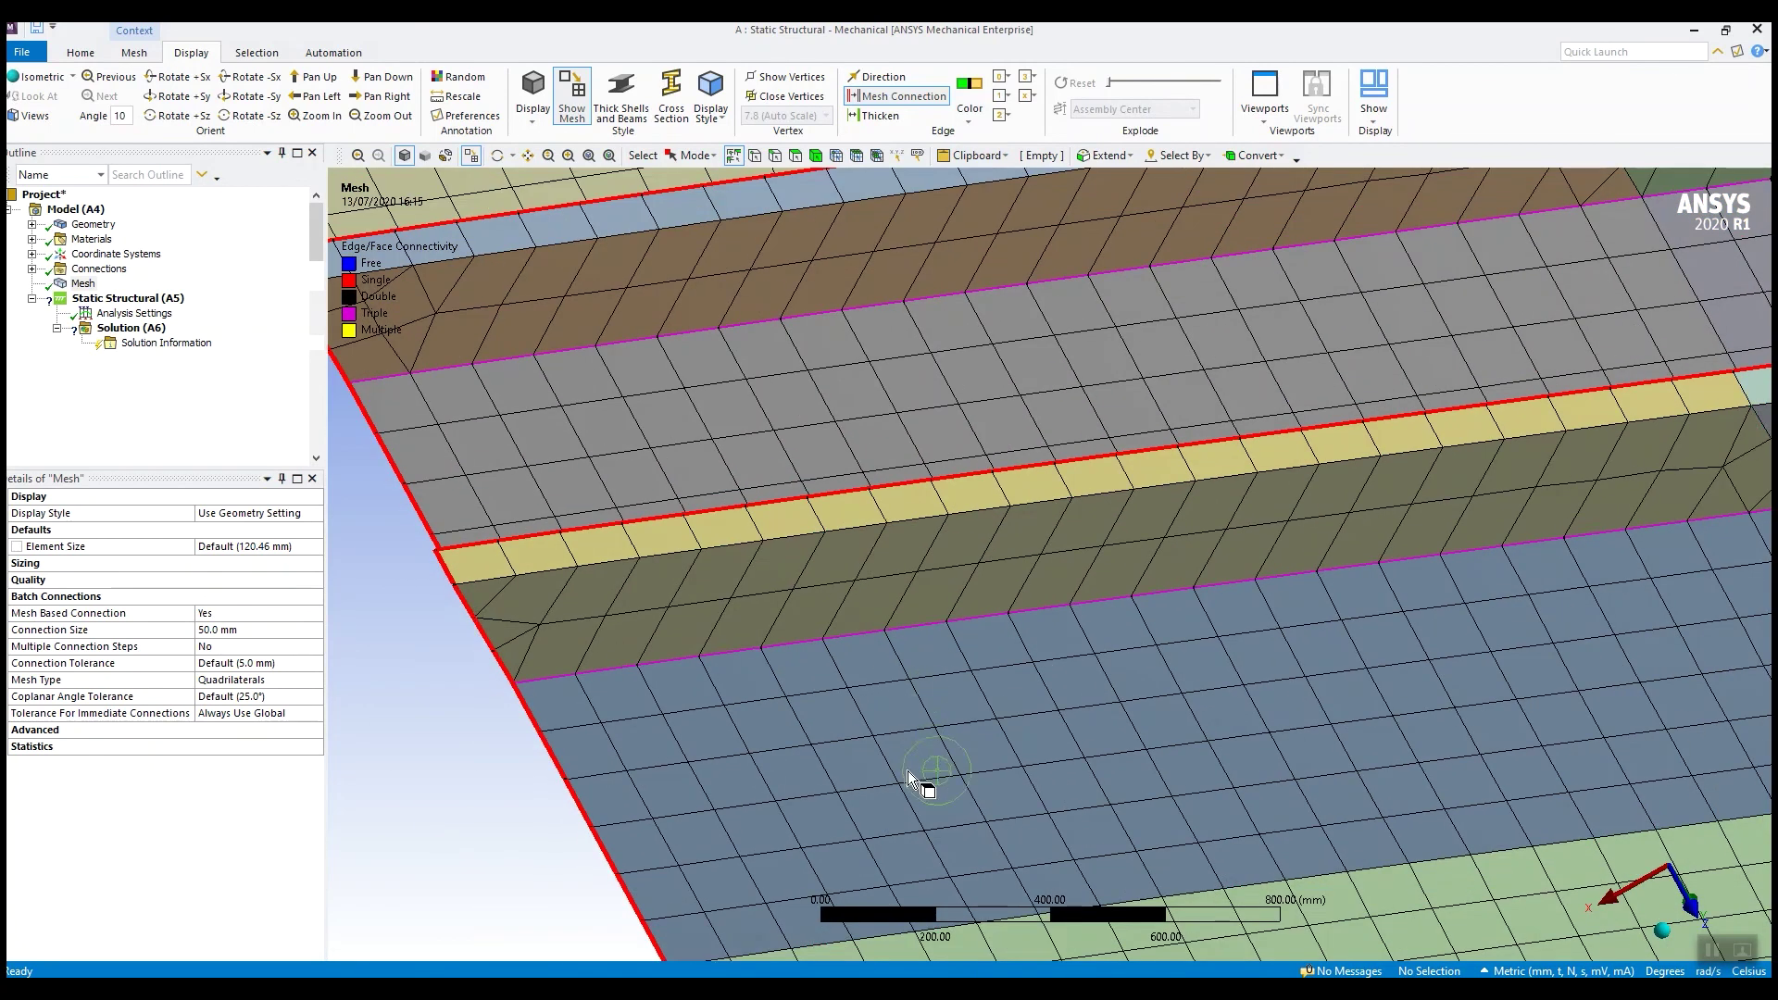
Step: Orbit and zoom around the panel to check magenta stiffener-joint edges and red border edges
{"action": "middle_click_drag", "start_coordinate": [926, 621], "coordinate": [911, 476]}
{"action": "scroll", "coordinate": [911, 476], "scroll_direction": "down", "scroll_amount": 2}
{"action": "middle_click_drag", "start_coordinate": [630, 311], "coordinate": [525, 263]}
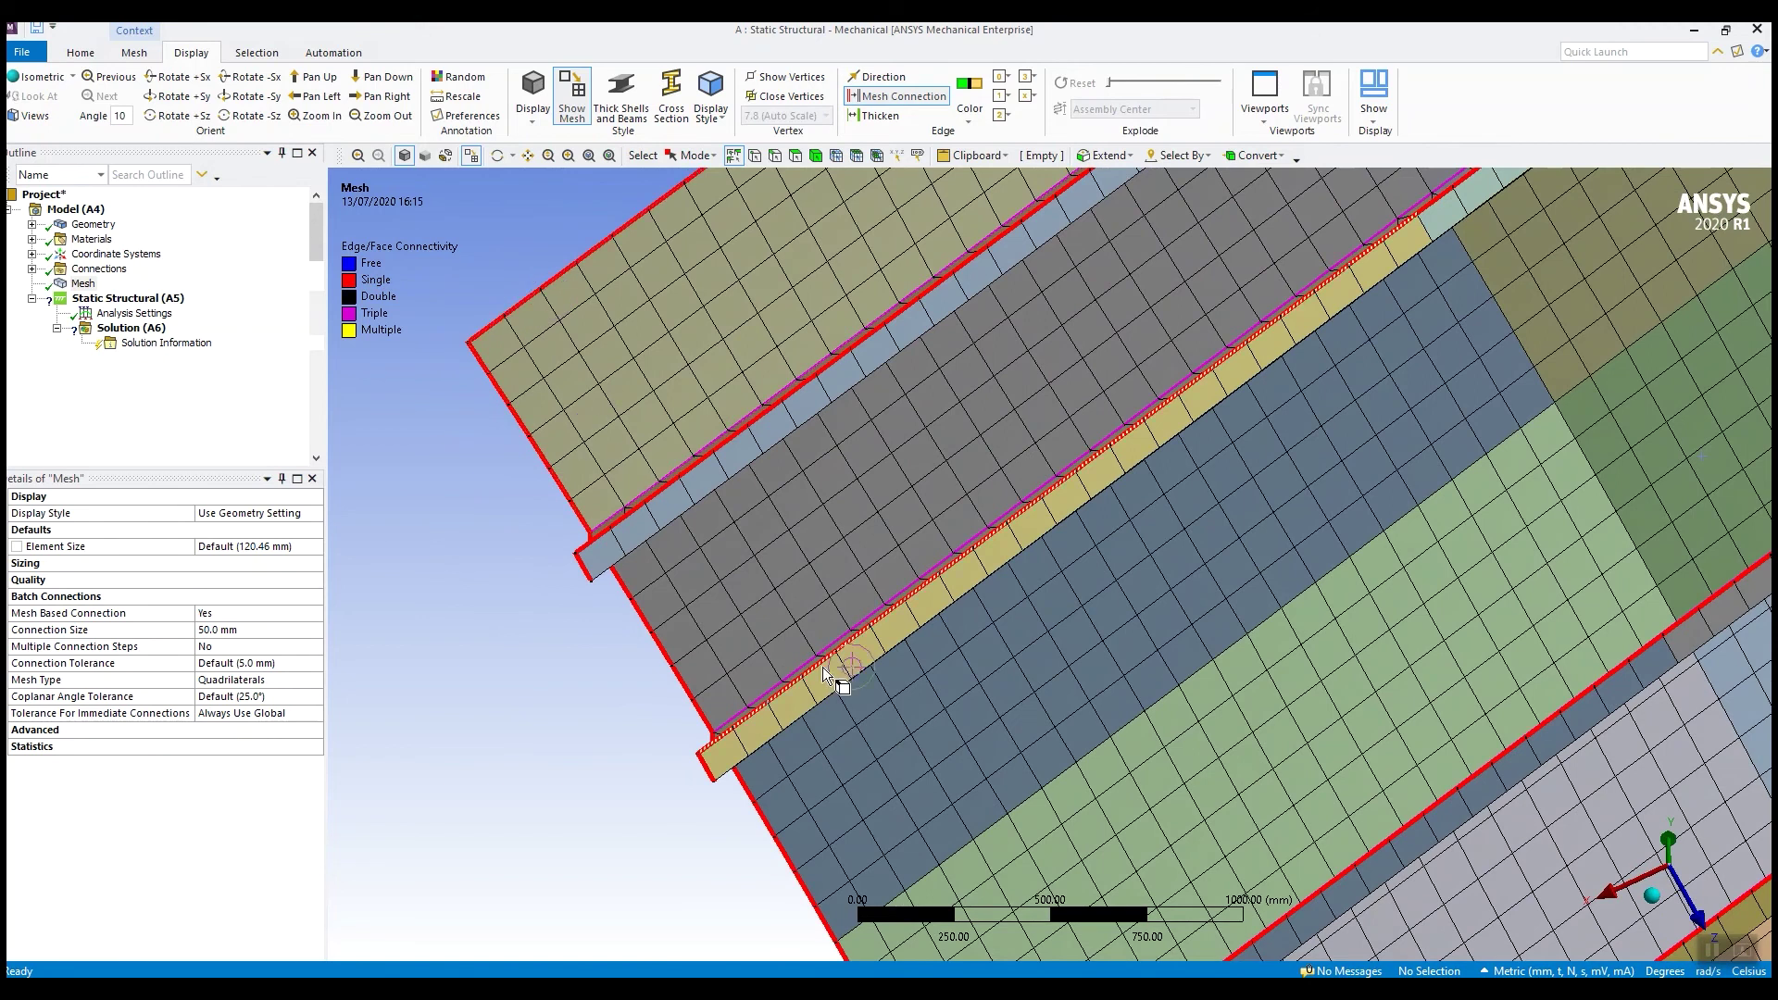
{"action": "scroll", "coordinate": [816, 613], "scroll_direction": "down", "scroll_amount": 3}
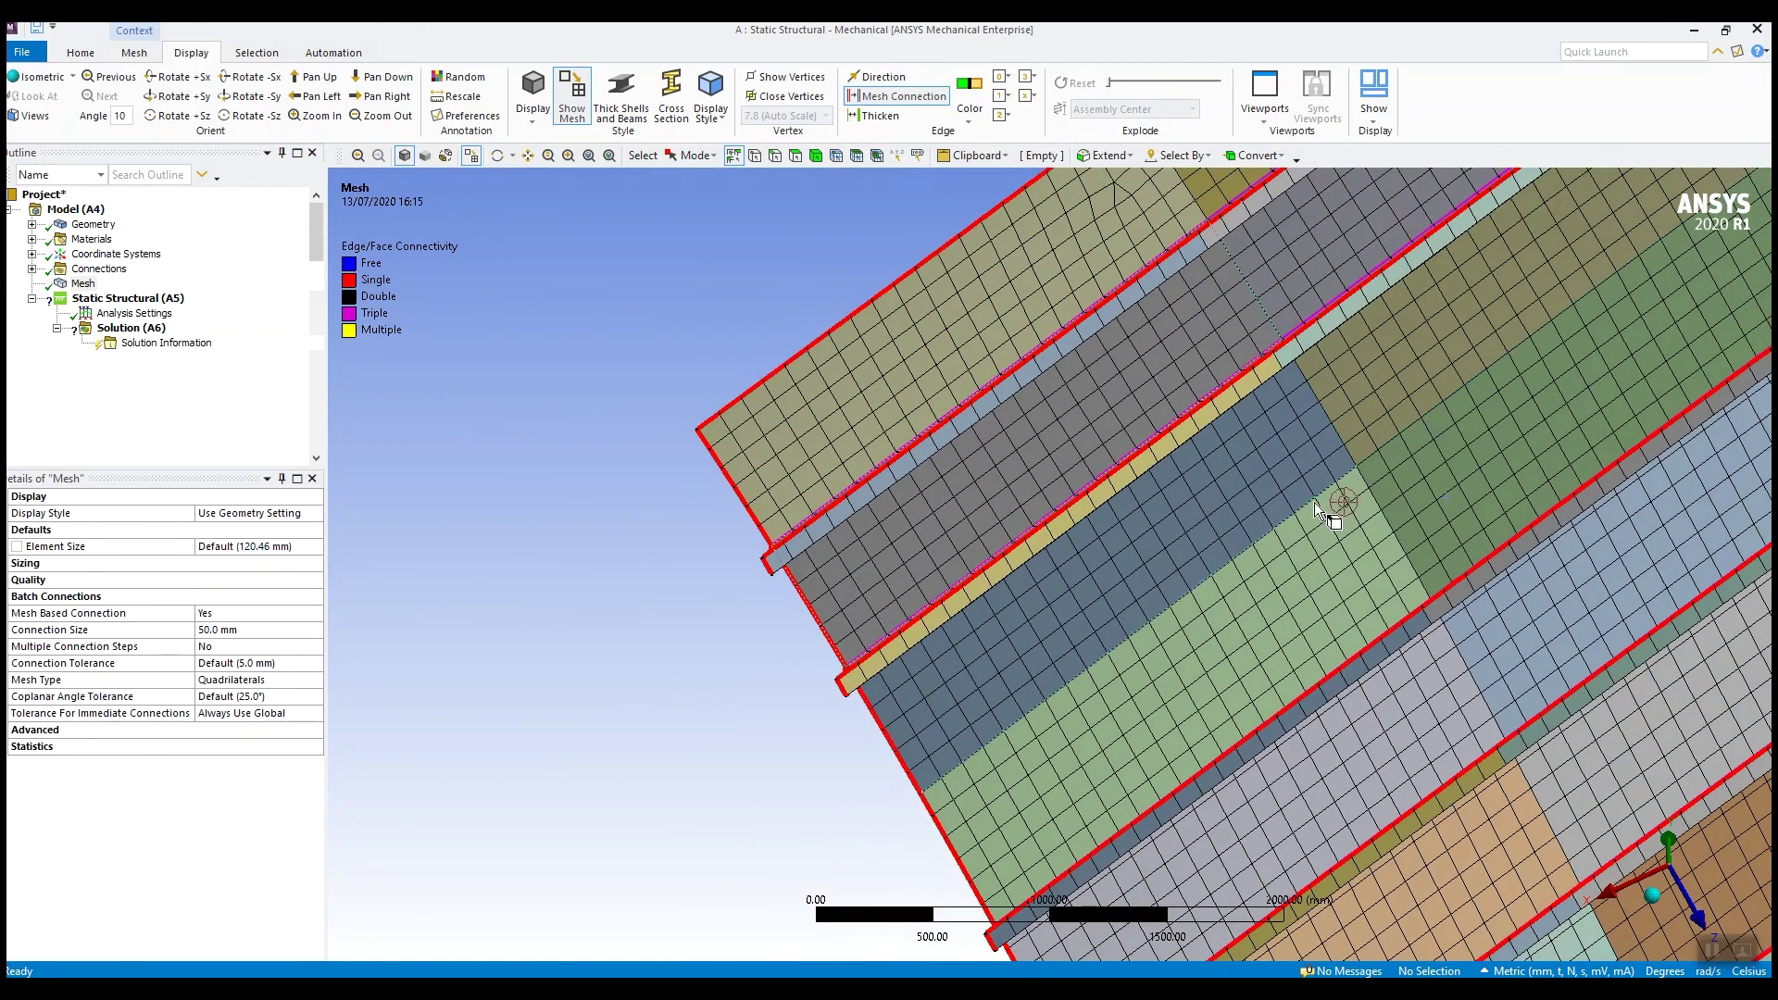
{"action": "middle_click_drag", "start_coordinate": [1391, 490], "coordinate": [1580, 537]}
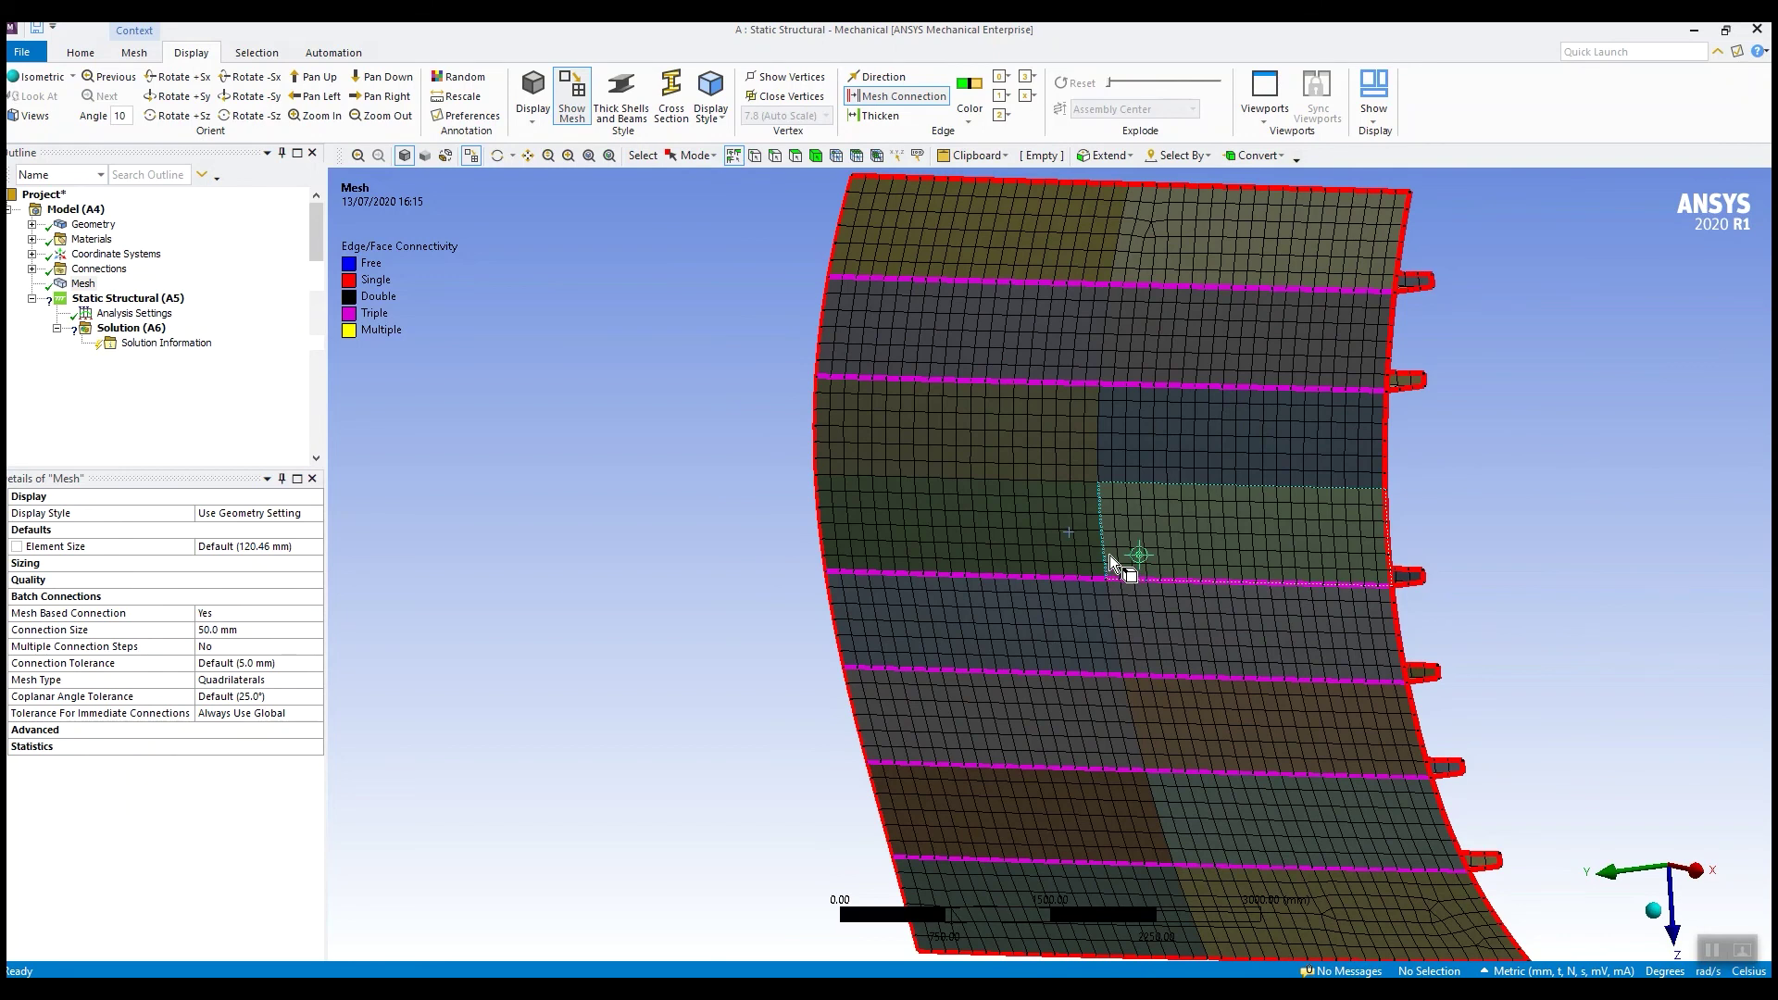
{"action": "scroll", "coordinate": [1123, 567], "scroll_direction": "down", "scroll_amount": 2}
{"action": "middle_click_drag", "start_coordinate": [1246, 603], "coordinate": [1176, 594]}
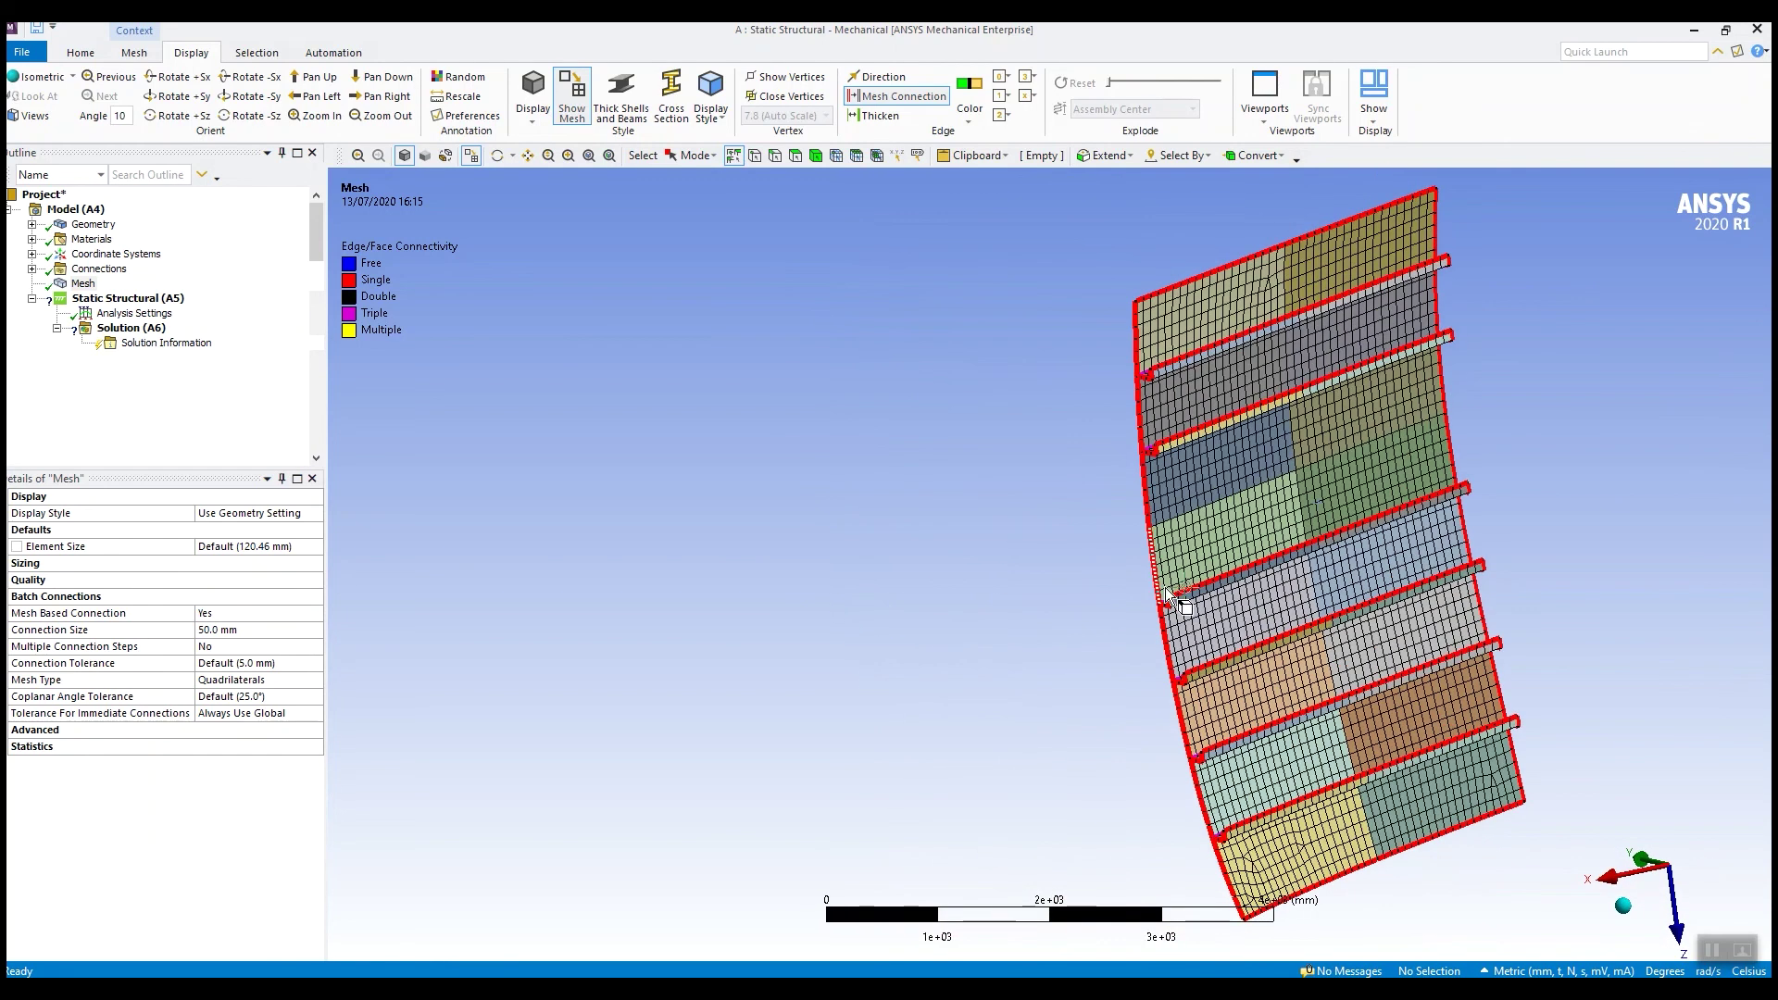
{"action": "middle_click_drag", "start_coordinate": [1351, 616], "coordinate": [1157, 582]}
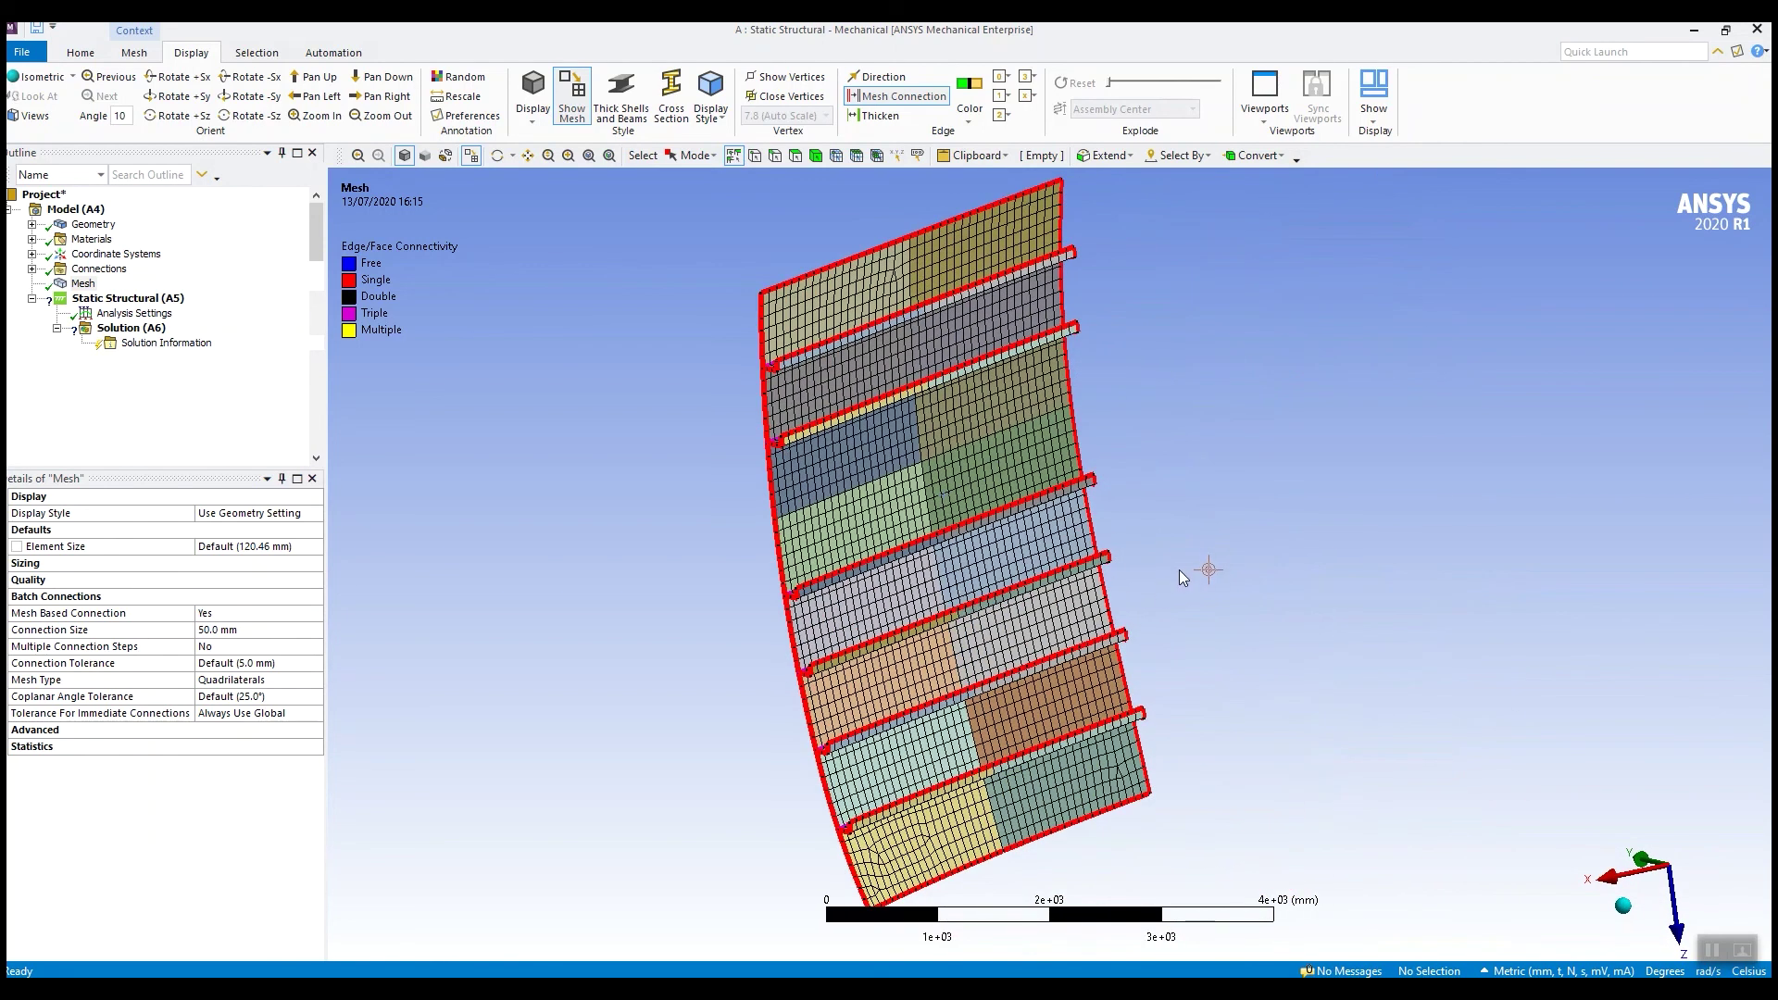